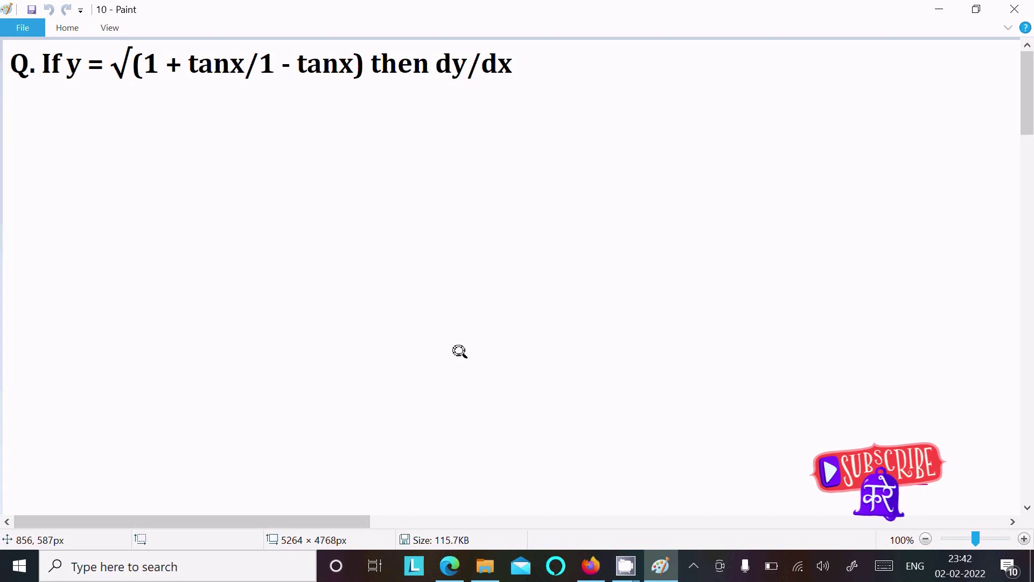
Step: Overline the typed question's square root and write an underlined 'Sol' heading
left_click_drag(131, 38, 364, 39)
mouse_move(18, 74)
left_mouse_down()
mouse_move(46, 111)
mouse_move(28, 135)
mouse_move(97, 125)
left_mouse_up()
mouse_move(8, 213)
left_mouse_down()
mouse_move(113, 149)
mouse_move(92, 179)
left_mouse_up()
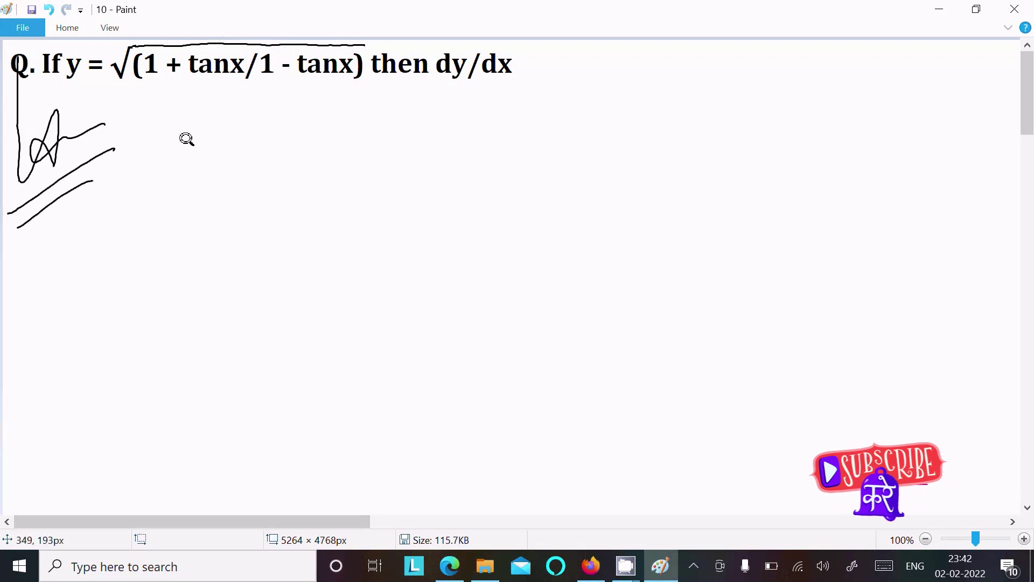
Step: Handwrite y = √((1+tanx)/(1−tanx)) and begin a side note at the top right
mouse_move(191, 135)
left_mouse_down()
mouse_move(202, 135)
mouse_move(190, 178)
left_mouse_up()
mouse_move(230, 146)
left_mouse_down()
mouse_move(248, 142)
mouse_move(253, 153)
mouse_move(304, 117)
mouse_move(513, 96)
left_mouse_up()
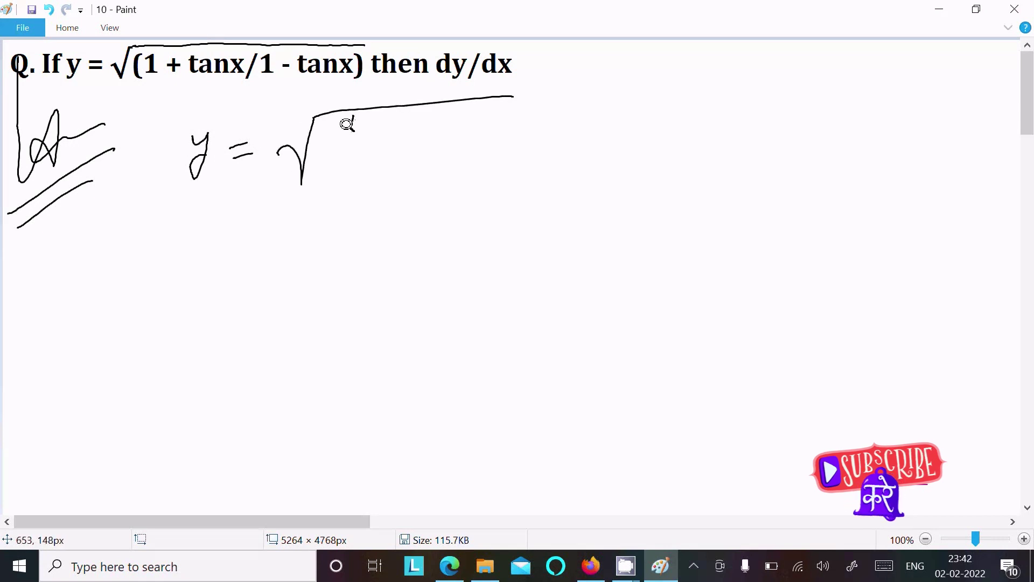
mouse_move(347, 123)
left_mouse_down()
mouse_move(424, 116)
mouse_move(460, 125)
left_mouse_up()
left_click_drag(335, 155, 500, 136)
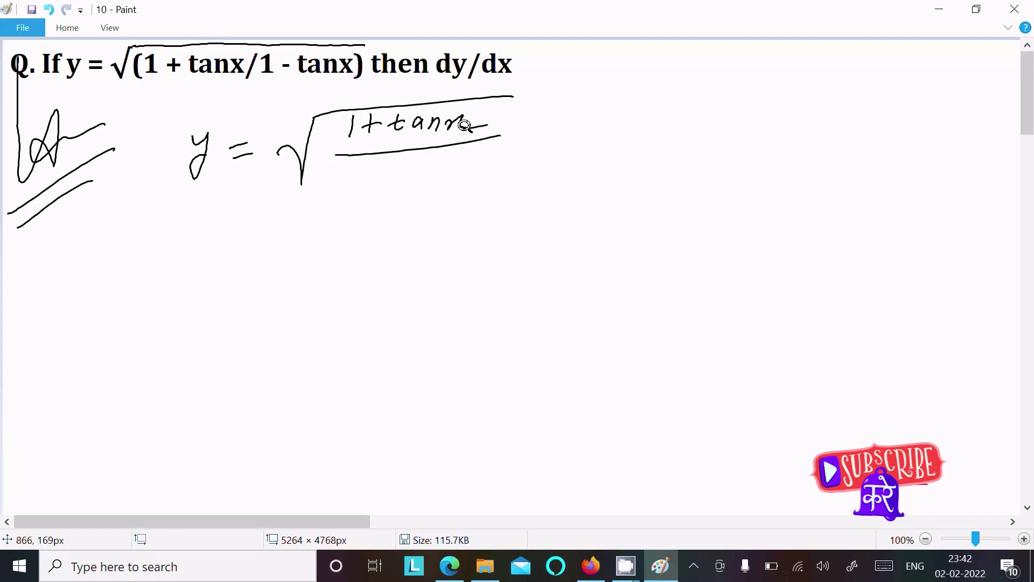
mouse_move(361, 163)
left_mouse_down()
mouse_move(385, 174)
mouse_move(409, 162)
mouse_move(490, 169)
left_mouse_up()
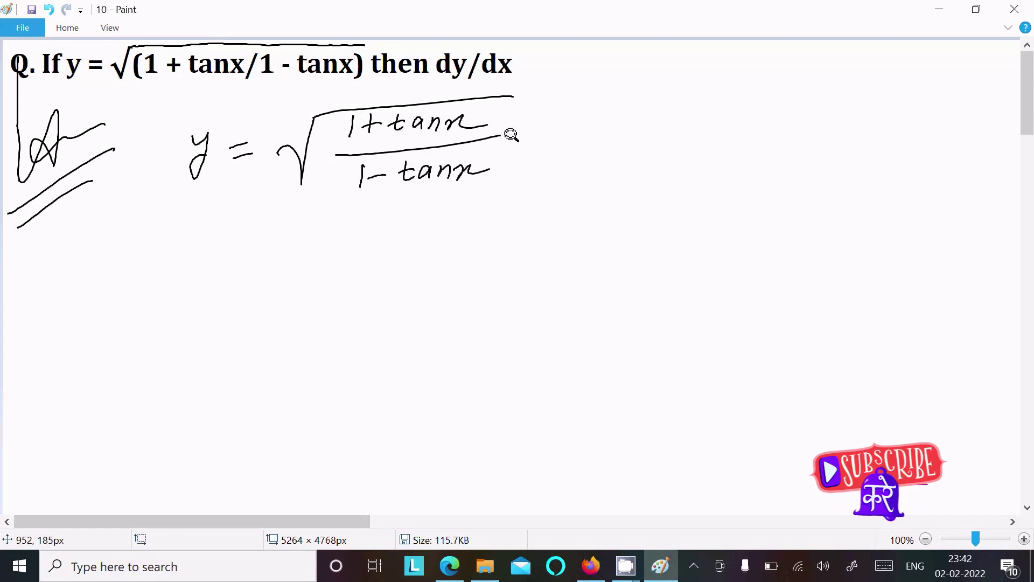
left_click_drag(733, 53, 746, 73)
mouse_move(736, 62)
left_mouse_down()
mouse_move(721, 62)
mouse_move(797, 69)
mouse_move(776, 80)
mouse_move(796, 82)
mouse_move(798, 103)
left_mouse_up()
Step: Finish the side note tan π/4 = 1 and start a second line y = √ below
mouse_move(821, 81)
left_mouse_down()
mouse_move(846, 74)
mouse_move(860, 90)
left_mouse_up()
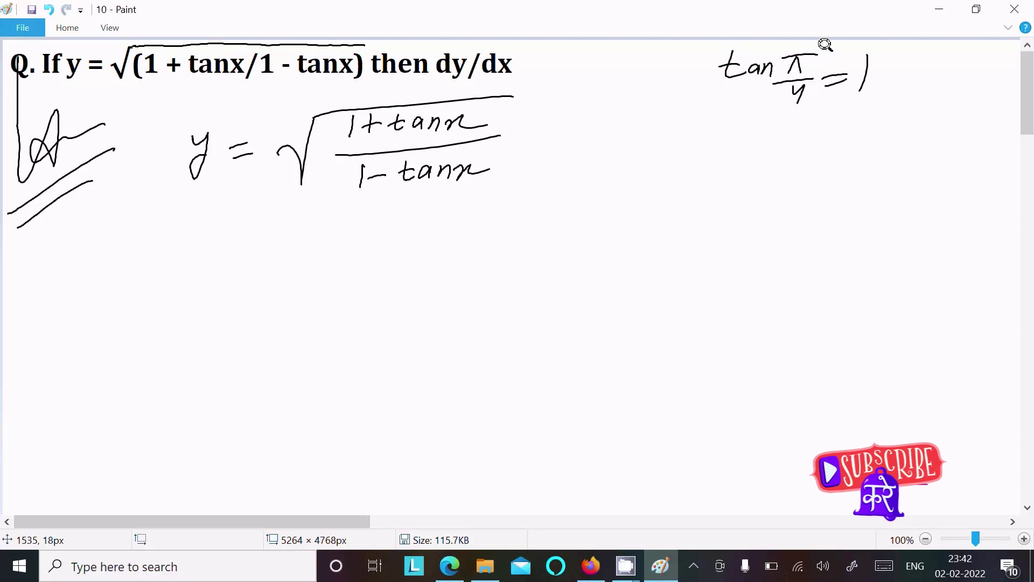
mouse_move(145, 242)
left_mouse_down()
mouse_move(140, 264)
mouse_move(183, 261)
mouse_move(226, 282)
mouse_move(242, 219)
mouse_move(470, 189)
left_mouse_up()
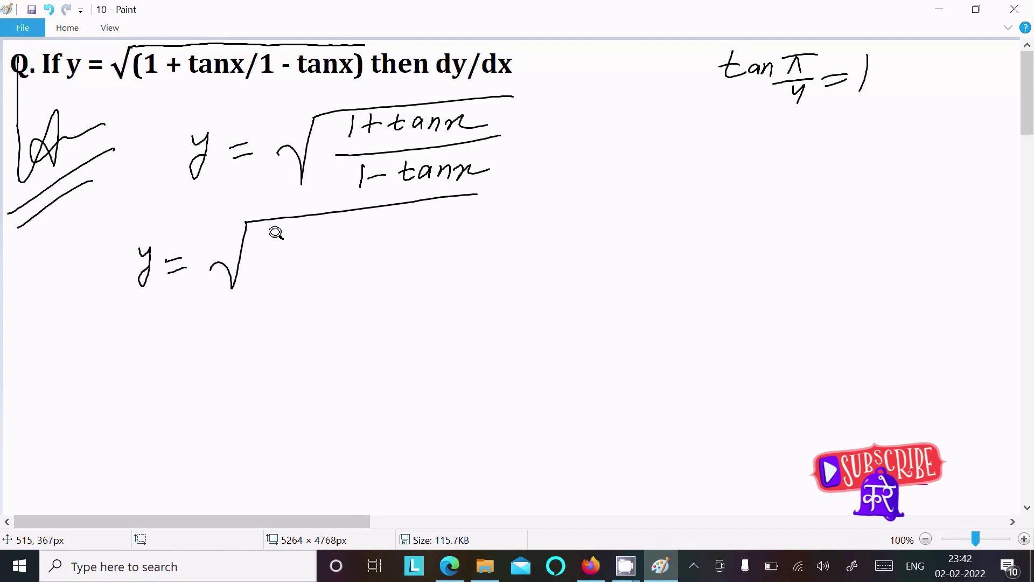
Step: Write (1+tanx)/(1−1×tanx) under the second root, undoing a mistaken denominator stroke
mouse_move(281, 230)
left_mouse_down()
mouse_move(280, 249)
mouse_move(298, 235)
left_mouse_up()
left_click_drag(356, 225, 391, 228)
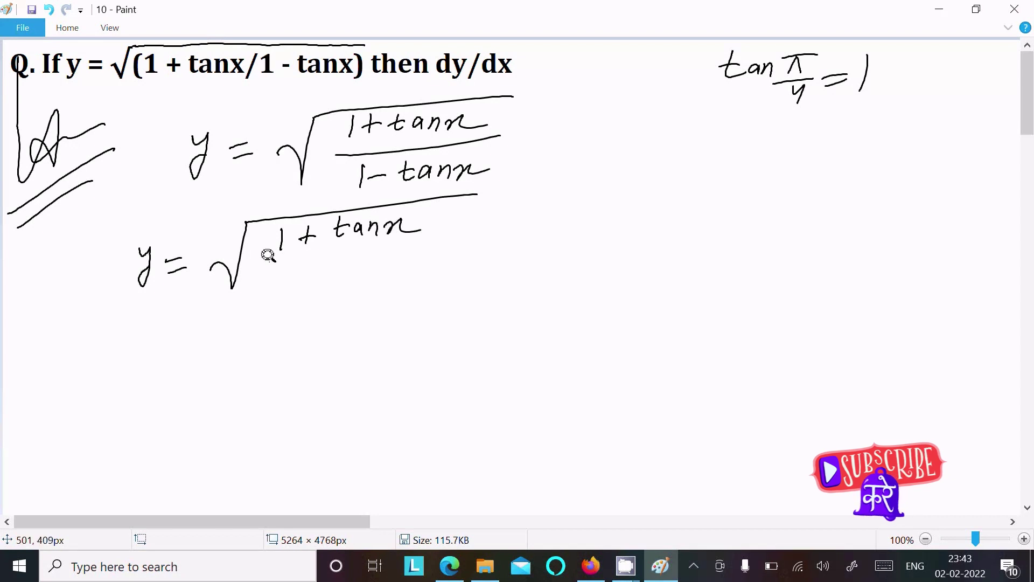
left_click_drag(266, 263, 425, 236)
left_click_drag(289, 272, 287, 290)
mouse_move(305, 282)
left_mouse_down()
mouse_move(345, 284)
mouse_move(353, 266)
mouse_move(345, 278)
mouse_move(366, 277)
left_mouse_up()
key("ctrl+z")
key("ctrl+z")
key("ctrl+z")
mouse_move(401, 252)
left_mouse_down()
mouse_move(400, 273)
mouse_move(412, 258)
mouse_move(473, 273)
left_mouse_up()
Step: Add ', y = √((tanπ/4+tanx)/(1−tanπ/4·tanx))' to the right of it
left_click_drag(546, 246, 542, 258)
mouse_move(562, 233)
left_mouse_down()
mouse_move(564, 268)
mouse_move(609, 237)
left_mouse_up()
left_click_drag(594, 250, 612, 246)
mouse_move(628, 235)
left_mouse_down()
mouse_move(639, 263)
mouse_move(662, 197)
mouse_move(852, 170)
left_mouse_up()
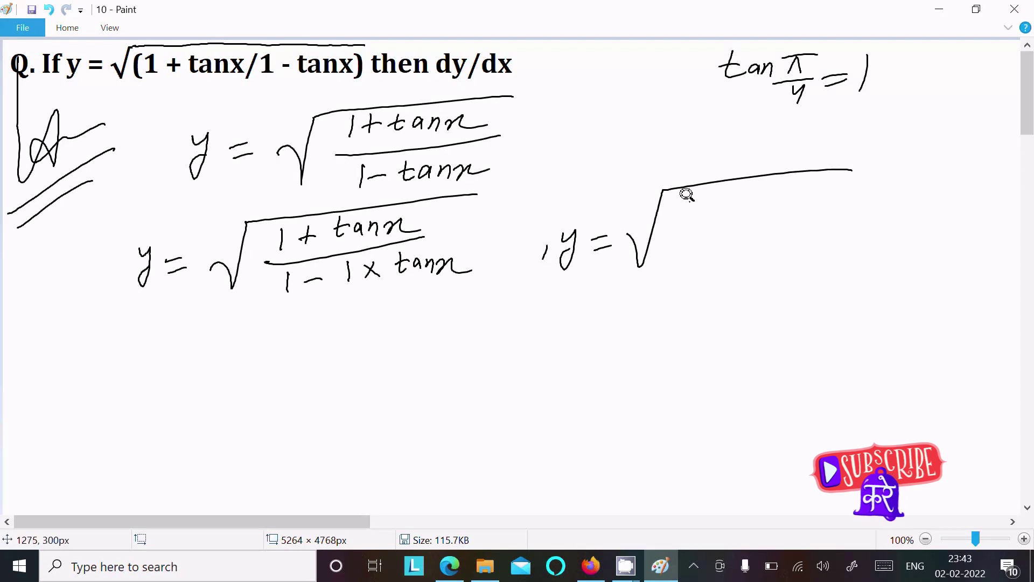
mouse_move(694, 194)
left_mouse_down()
mouse_move(737, 202)
mouse_move(745, 182)
mouse_move(727, 204)
mouse_move(747, 201)
mouse_move(736, 205)
mouse_move(746, 232)
left_mouse_up()
mouse_move(767, 193)
left_mouse_down()
mouse_move(806, 199)
mouse_move(838, 188)
mouse_move(899, 206)
left_mouse_up()
left_click_drag(679, 242, 915, 219)
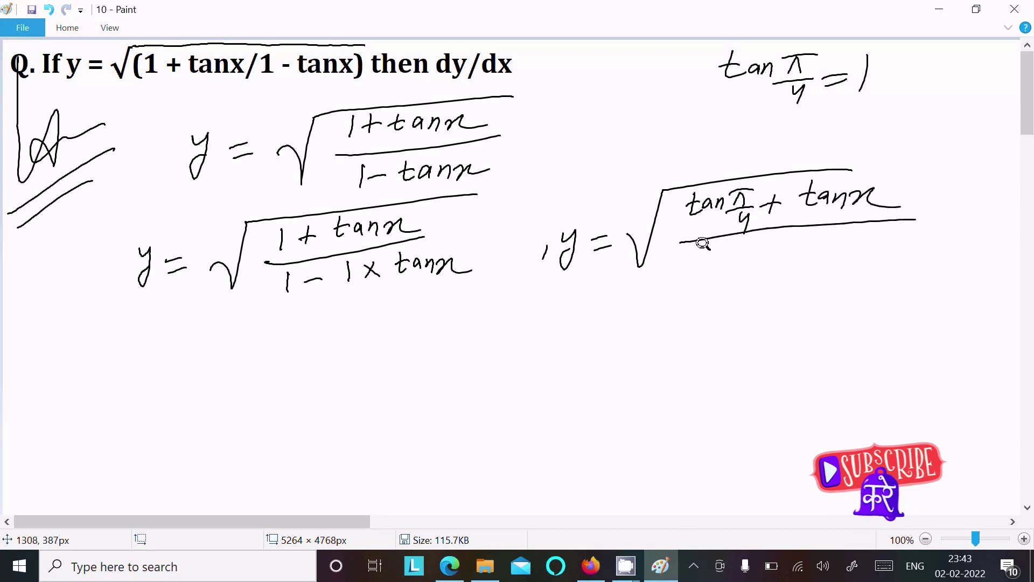
mouse_move(753, 250)
left_mouse_down()
mouse_move(796, 237)
mouse_move(788, 252)
mouse_move(815, 258)
left_mouse_up()
left_click_drag(803, 264, 808, 277)
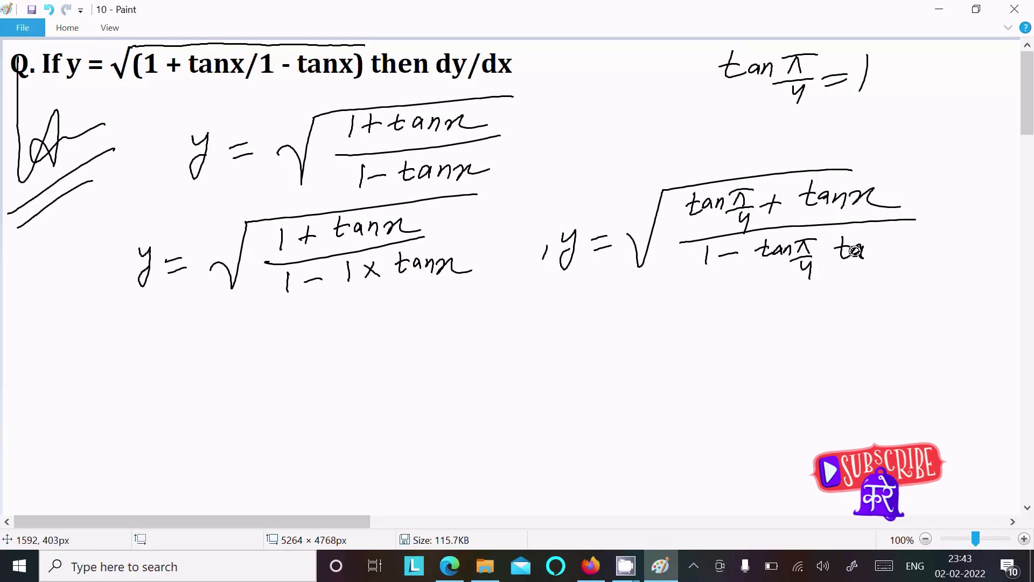
left_click_drag(856, 250, 925, 264)
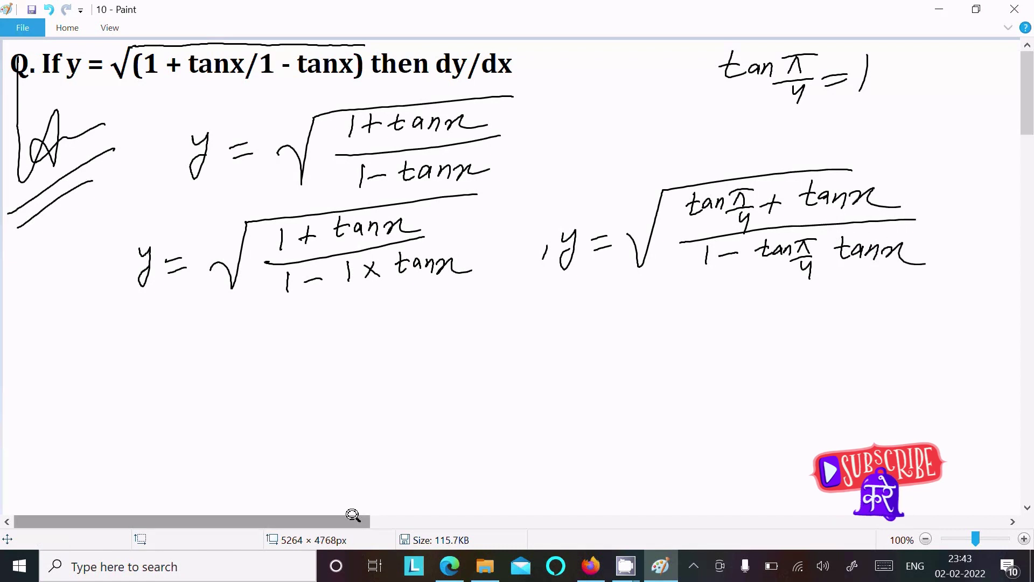
mouse_move(353, 520)
left_mouse_down()
mouse_move(422, 520)
mouse_move(423, 501)
left_mouse_up()
Step: Draw a vertical divider for side working and write tan(A+B) = beside it
left_click_drag(762, 58, 743, 307)
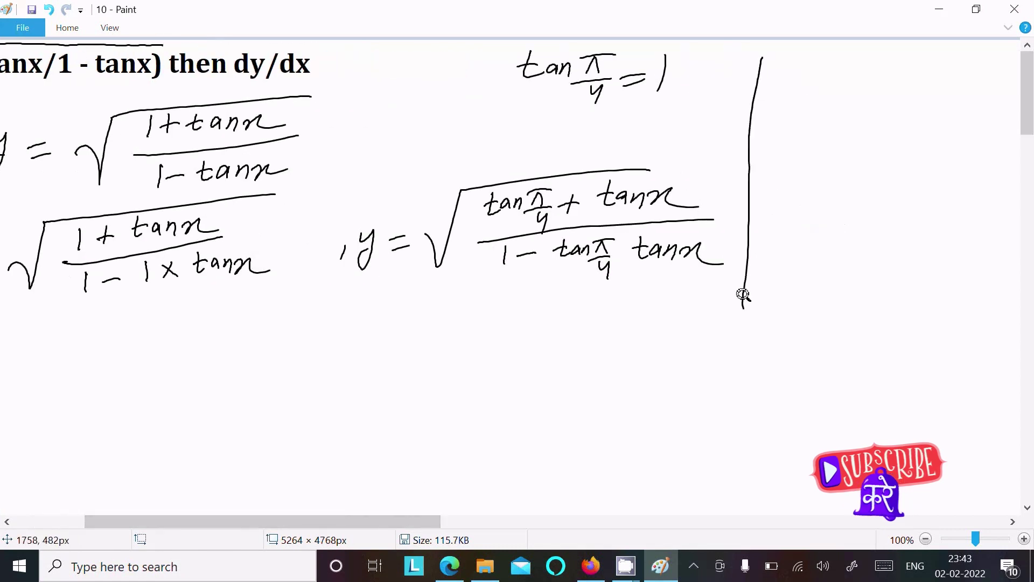
mouse_move(794, 71)
left_mouse_down()
mouse_move(816, 93)
mouse_move(856, 71)
mouse_move(854, 83)
mouse_move(867, 72)
mouse_move(877, 97)
left_mouse_up()
left_click_drag(774, 141, 791, 138)
mouse_move(772, 151)
left_mouse_down()
mouse_move(815, 125)
mouse_move(880, 130)
mouse_move(893, 114)
mouse_move(953, 127)
left_mouse_up()
Step: Complete the identity as (tanA+tanB)/(1−tanA tanB) and start a third line y = √
mouse_move(814, 155)
left_mouse_down()
mouse_move(966, 137)
mouse_move(836, 169)
mouse_move(857, 170)
left_mouse_up()
mouse_move(867, 160)
left_mouse_down()
mouse_move(875, 175)
mouse_move(911, 157)
mouse_move(939, 168)
mouse_move(959, 161)
mouse_move(969, 174)
left_mouse_up()
left_click_drag(973, 163, 976, 179)
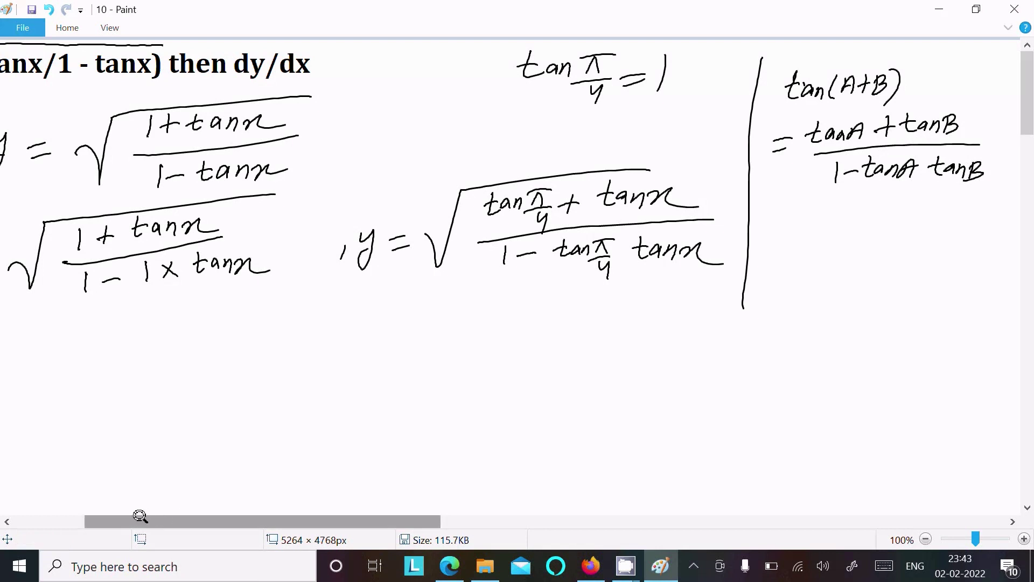
left_click_drag(140, 516, 104, 479)
mouse_move(57, 360)
left_mouse_down()
mouse_move(58, 404)
mouse_move(97, 372)
mouse_move(102, 383)
mouse_move(152, 335)
mouse_move(380, 304)
left_mouse_up()
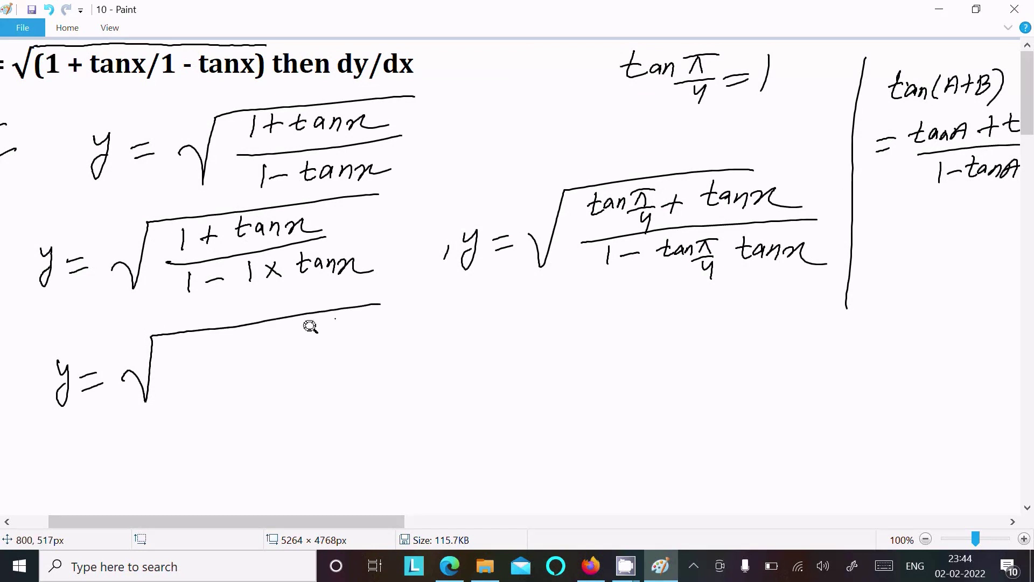
Step: Write tan(π/4 + x) under the third root sign, then scroll the canvas to review
mouse_move(189, 334)
left_mouse_down()
mouse_move(195, 348)
mouse_move(242, 338)
mouse_move(246, 371)
left_mouse_up()
left_click_drag(264, 331, 268, 351)
mouse_move(258, 354)
left_mouse_down()
mouse_move(291, 350)
mouse_move(284, 377)
mouse_move(308, 342)
left_mouse_up()
mouse_move(302, 330)
left_mouse_down()
mouse_move(298, 358)
mouse_move(329, 350)
left_mouse_up()
mouse_move(319, 350)
left_mouse_down()
mouse_move(330, 326)
mouse_move(338, 369)
left_mouse_up()
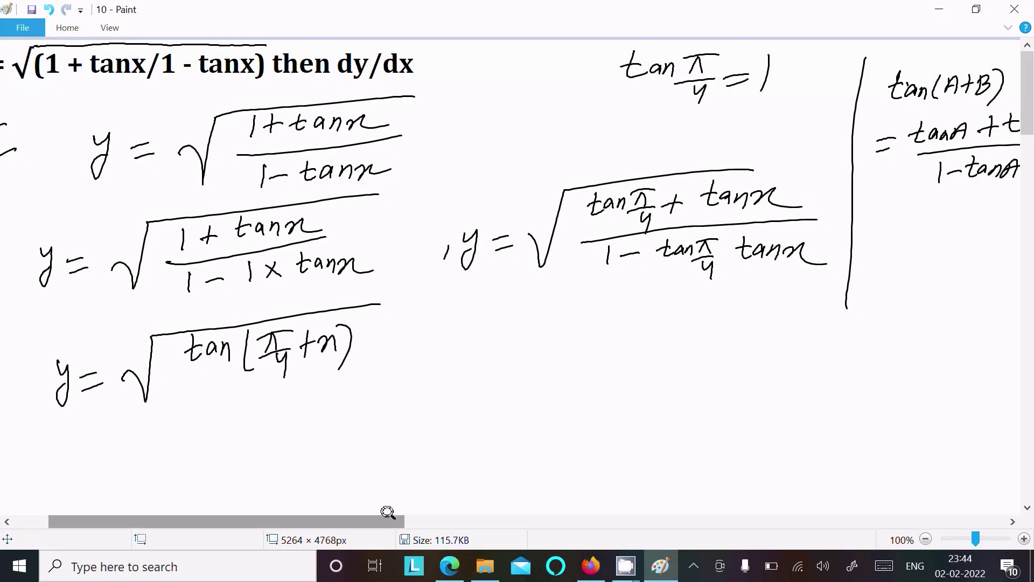
mouse_move(388, 517)
left_mouse_down()
mouse_move(426, 518)
mouse_move(376, 518)
left_mouse_up()
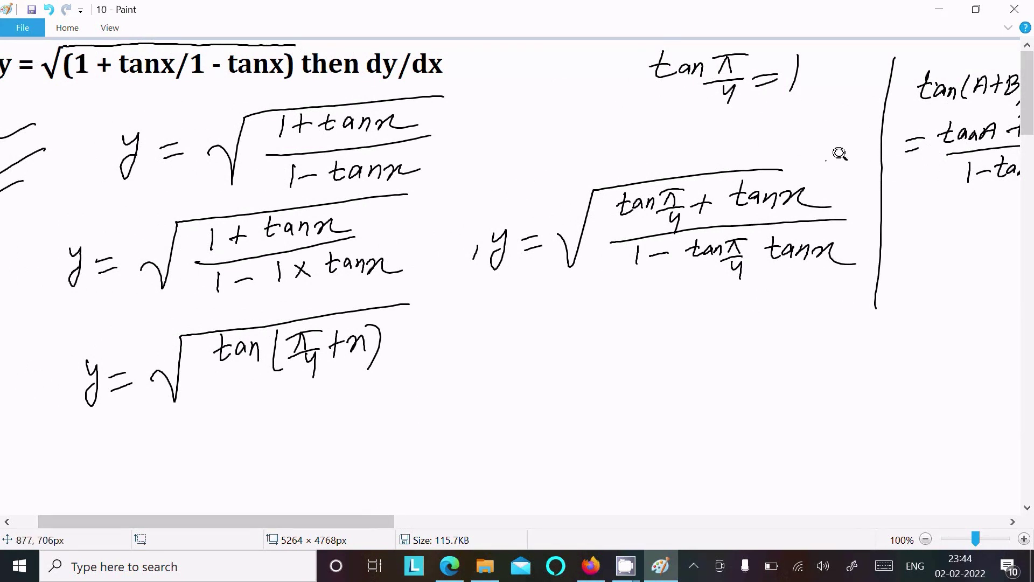
left_click_drag(363, 520, 425, 521)
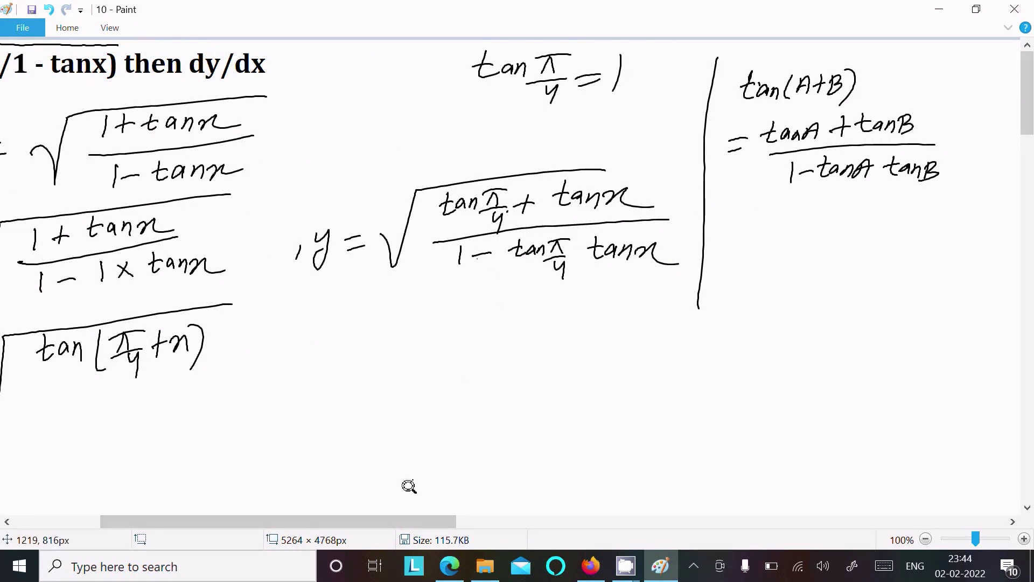
left_click_drag(404, 520, 324, 521)
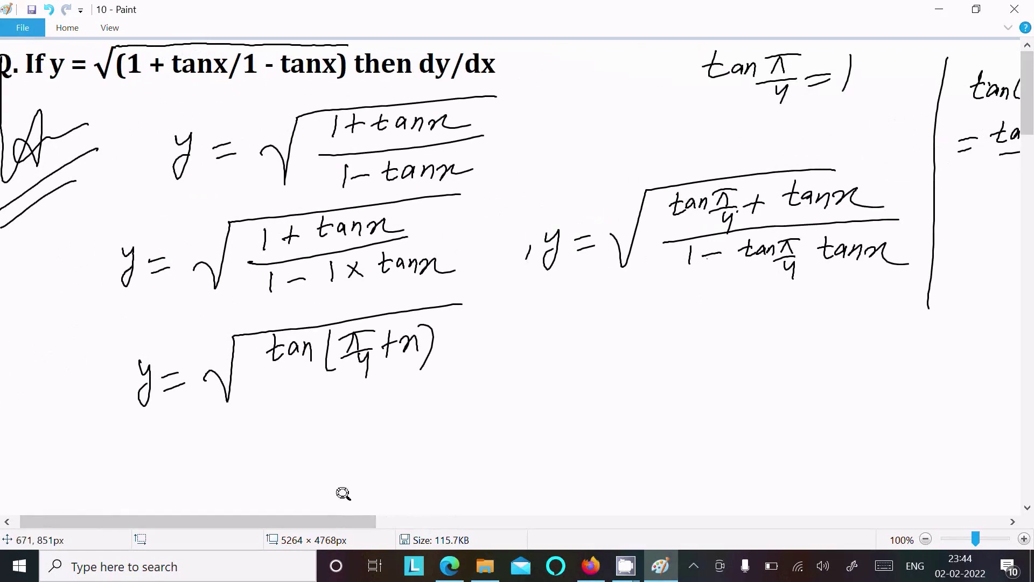
Step: Add an implies arrow and write dy/dx to begin the derivative line
scroll(343, 493, "down", 4)
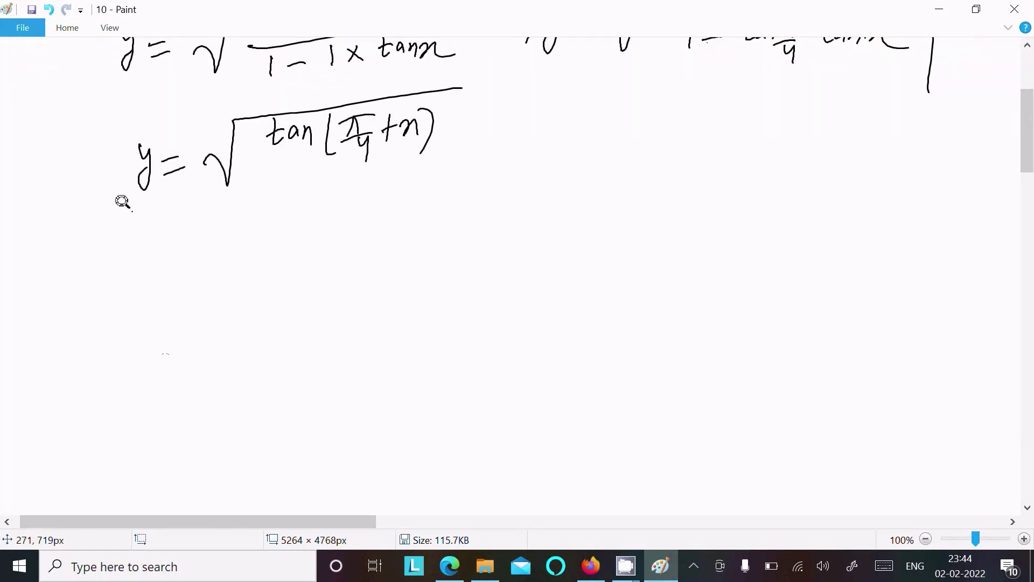
mouse_move(39, 173)
left_mouse_down()
mouse_move(69, 164)
mouse_move(49, 209)
left_mouse_up()
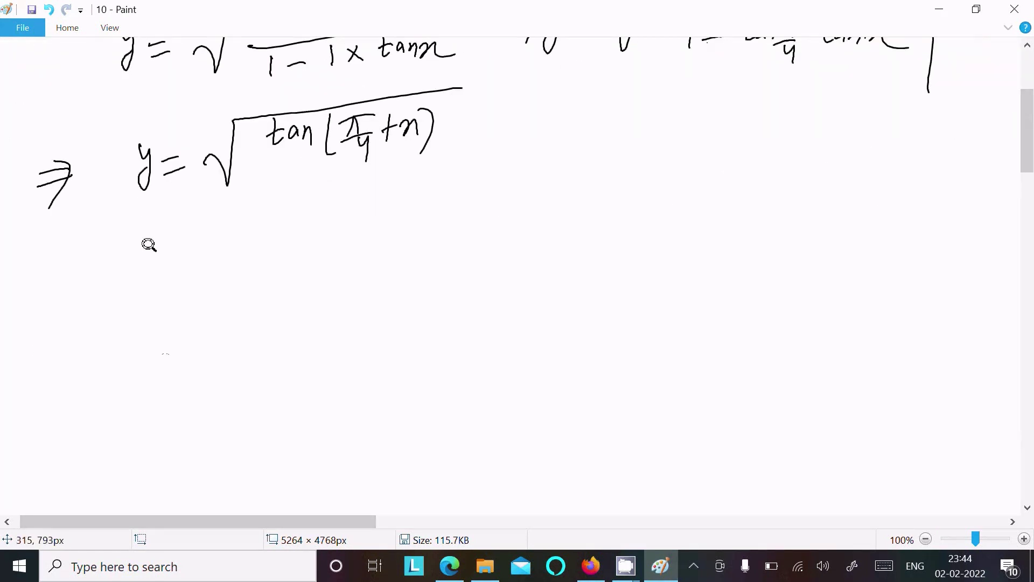
left_click_drag(127, 240, 152, 247)
mouse_move(109, 278)
left_mouse_down()
mouse_move(181, 263)
mouse_move(148, 293)
mouse_move(181, 295)
mouse_move(220, 259)
mouse_move(229, 265)
left_mouse_up()
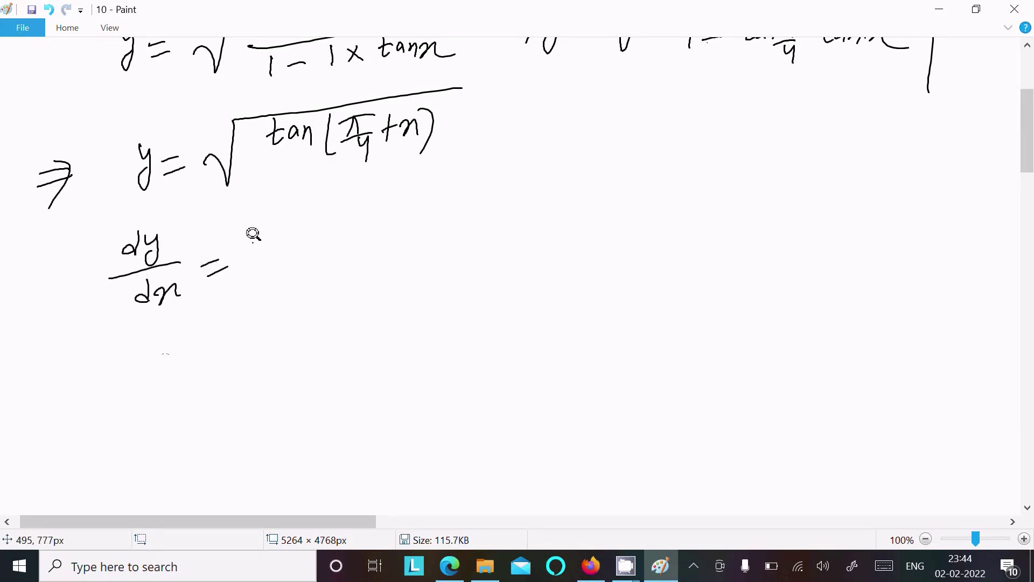
Step: Write = d√tan(π/4+x)/dx after dy/dx, adding and then undoing a check mark
left_click_drag(290, 244, 290, 252)
mouse_move(294, 221)
left_mouse_down()
mouse_move(297, 254)
mouse_move(344, 216)
mouse_move(496, 189)
left_mouse_up()
mouse_move(370, 224)
left_mouse_down()
mouse_move(436, 225)
mouse_move(441, 242)
mouse_move(461, 230)
mouse_move(501, 240)
left_mouse_up()
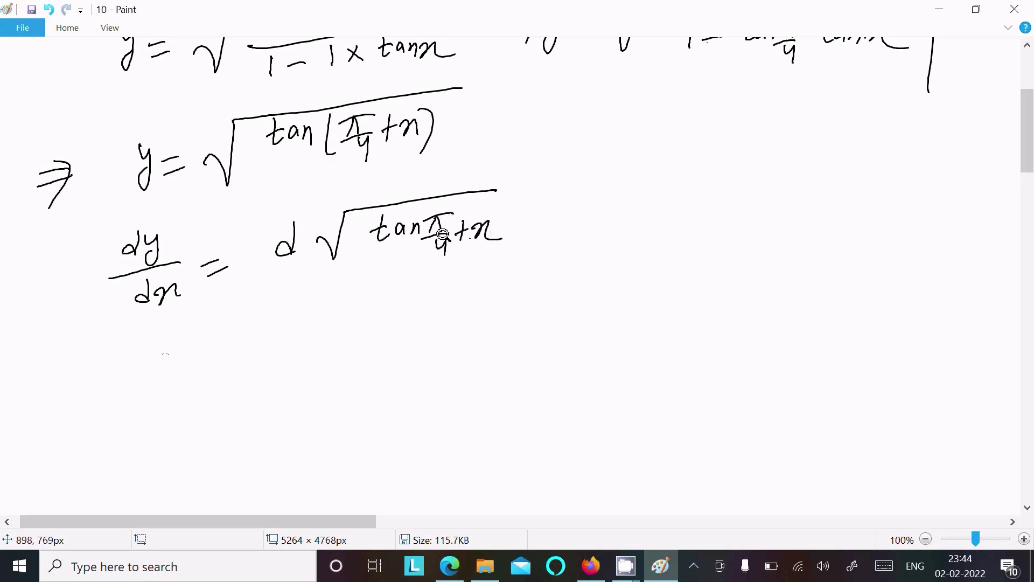
left_click_drag(435, 210, 439, 252)
left_click_drag(491, 203, 499, 250)
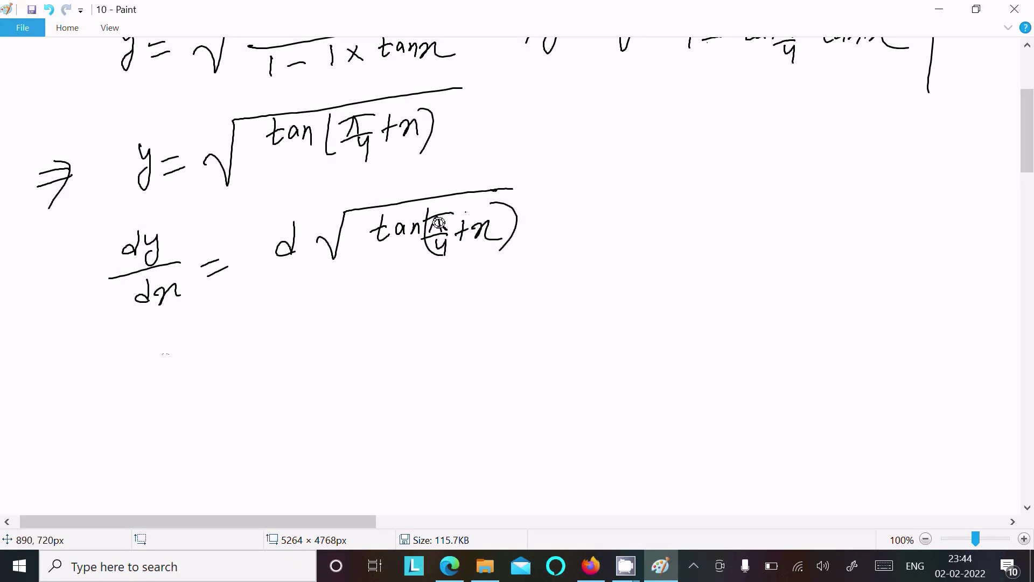
left_click_drag(273, 280, 548, 241)
mouse_move(339, 280)
left_mouse_down()
mouse_move(360, 293)
mouse_move(370, 277)
left_mouse_up()
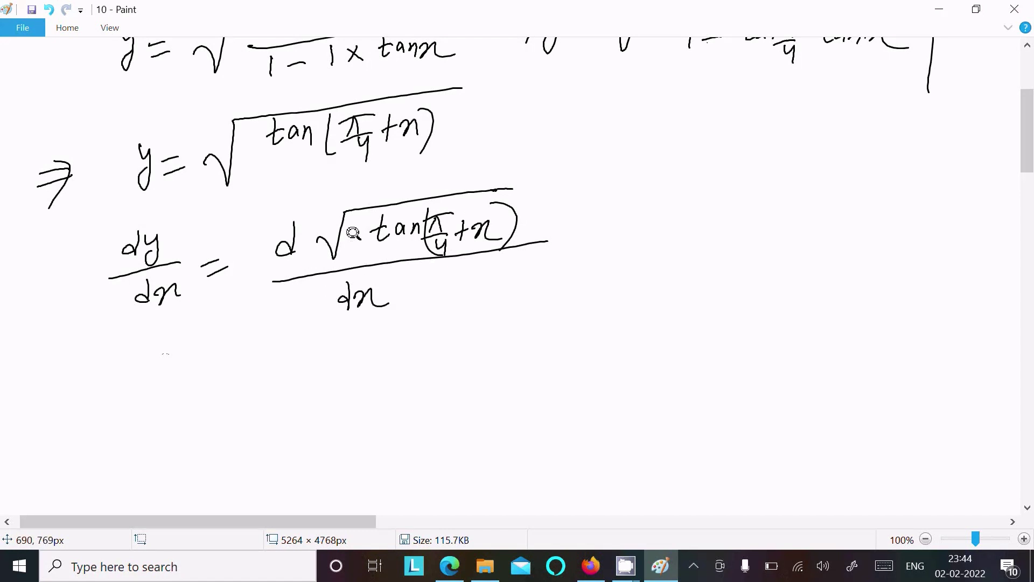
left_click_drag(375, 192, 414, 172)
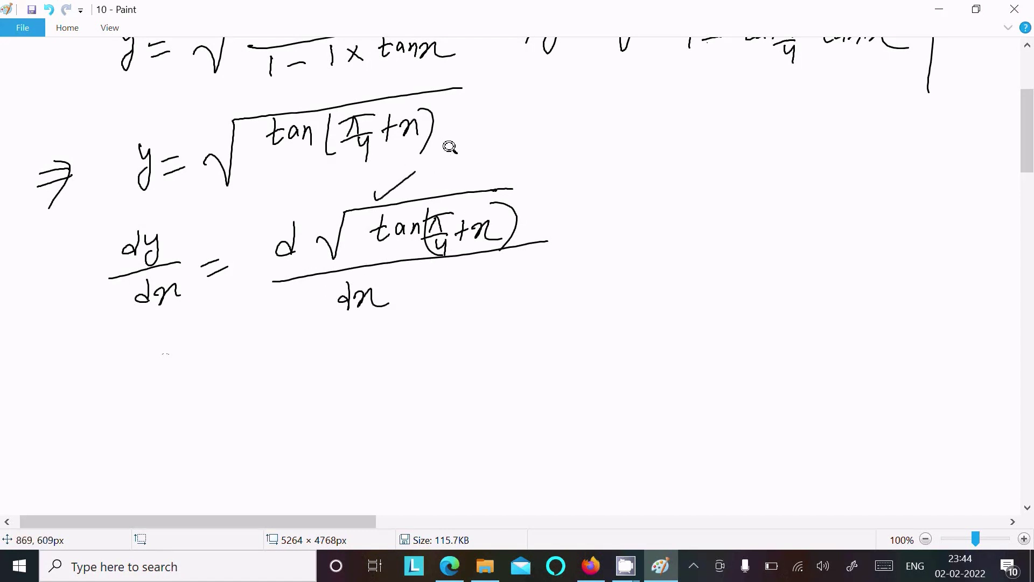
key("ctrl+z")
Step: Draw an arrow above the root term and write × d{tan(π/4+x)}/dx
mouse_move(371, 198)
left_mouse_down()
mouse_move(411, 178)
mouse_move(377, 199)
mouse_move(386, 204)
left_mouse_up()
left_click_drag(566, 240, 589, 253)
left_click_drag(573, 253, 587, 232)
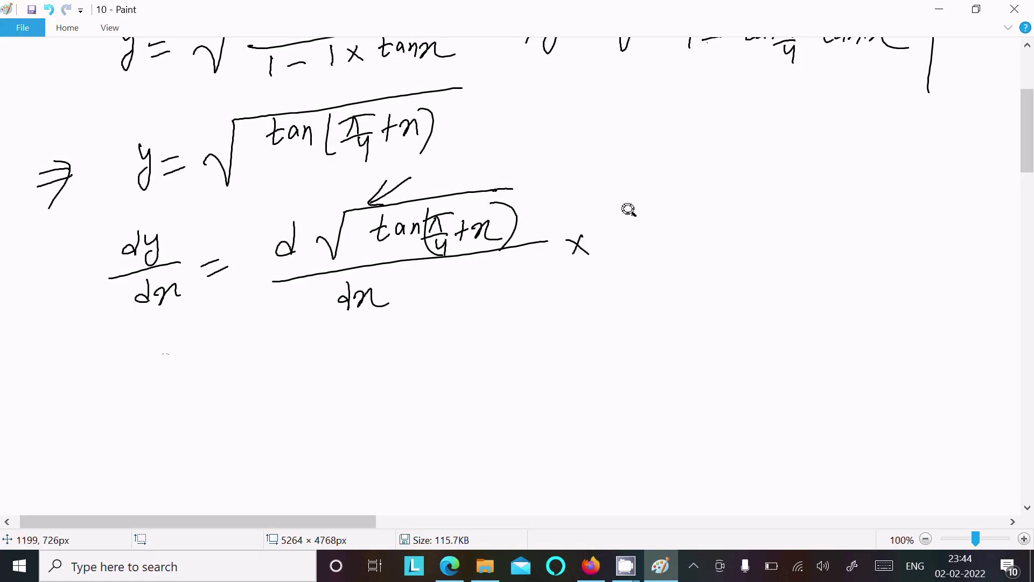
mouse_move(636, 210)
left_mouse_down()
mouse_move(647, 222)
mouse_move(700, 212)
mouse_move(734, 229)
mouse_move(749, 190)
mouse_move(742, 208)
mouse_move(770, 217)
mouse_move(807, 195)
mouse_move(798, 233)
left_mouse_up()
mouse_move(665, 187)
left_mouse_down()
mouse_move(651, 201)
mouse_move(661, 233)
left_mouse_up()
left_click_drag(812, 178, 812, 215)
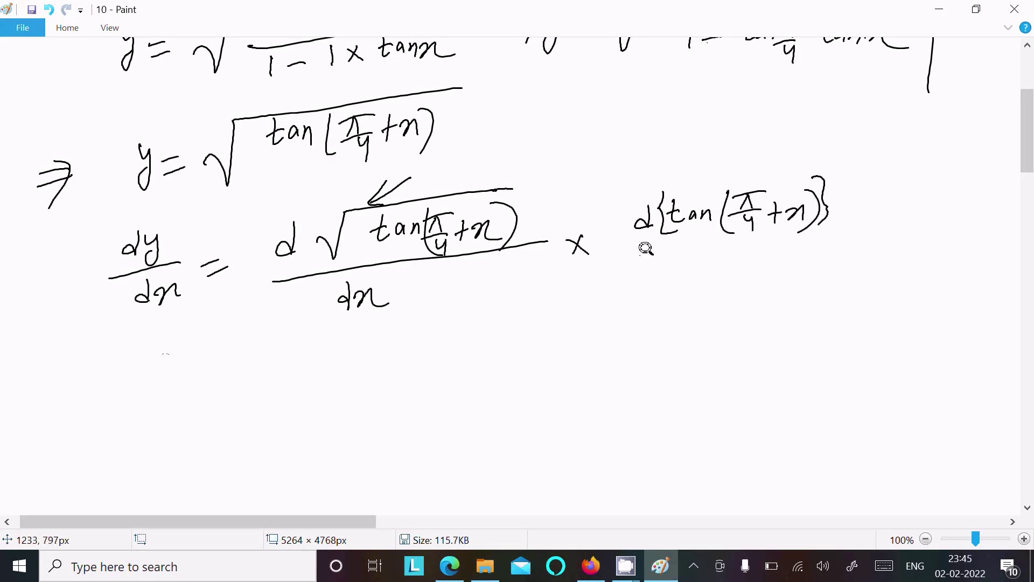
left_click_drag(639, 254, 837, 229)
mouse_move(710, 265)
left_mouse_down()
mouse_move(715, 276)
mouse_move(719, 267)
mouse_move(765, 279)
left_mouse_up()
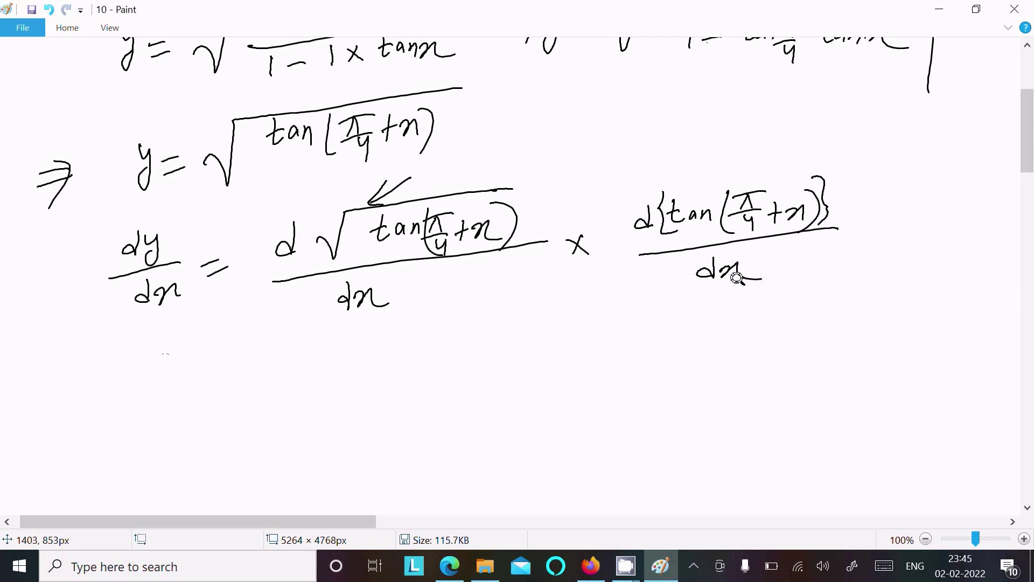
Step: Write the third factor × d(π/4+x)/dx, scrolling the canvas as needed
mouse_move(354, 521)
left_mouse_down()
mouse_move(390, 514)
mouse_move(426, 479)
left_mouse_up()
left_click_drag(653, 219, 671, 233)
left_click_drag(652, 236, 669, 220)
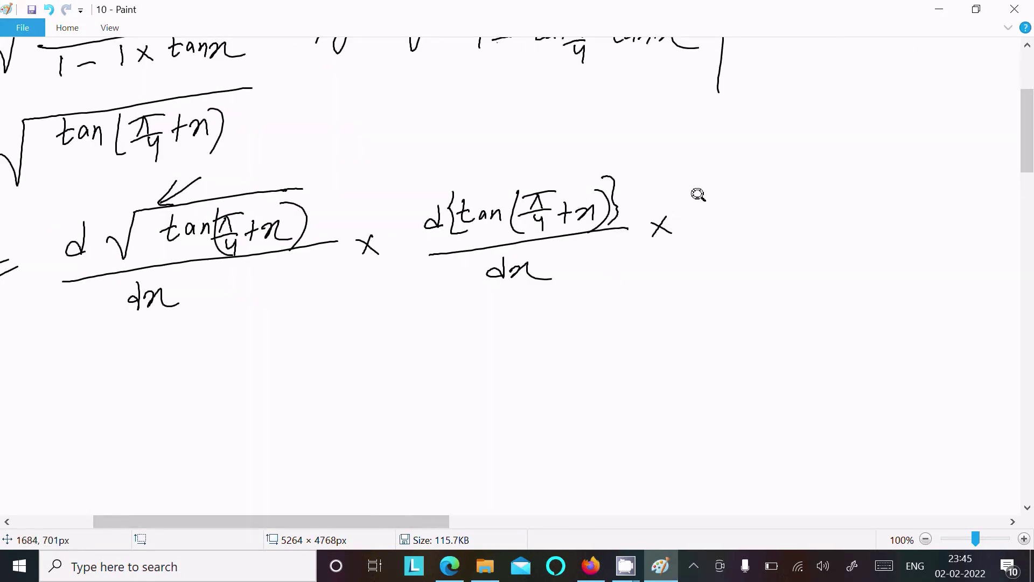
mouse_move(718, 188)
left_mouse_down()
mouse_move(713, 198)
mouse_move(733, 193)
mouse_move(762, 217)
left_mouse_up()
mouse_move(767, 178)
left_mouse_down()
mouse_move(776, 200)
mouse_move(769, 179)
mouse_move(805, 176)
left_mouse_up()
mouse_move(756, 200)
left_mouse_down()
mouse_move(797, 198)
mouse_move(791, 217)
left_mouse_up()
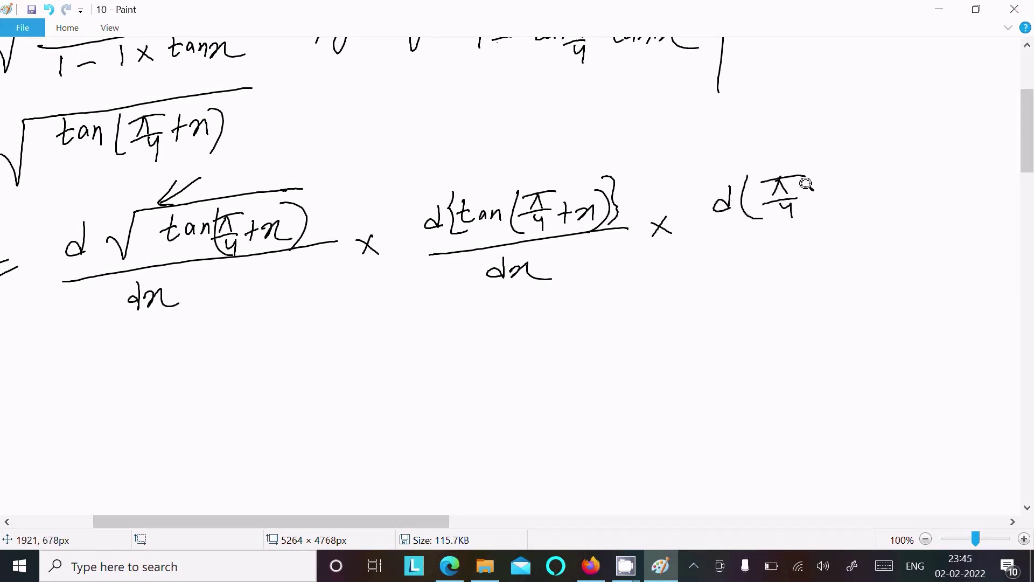
left_click_drag(816, 183, 814, 204)
mouse_move(808, 199)
left_mouse_down()
mouse_move(846, 195)
mouse_move(846, 215)
left_mouse_up()
left_click_drag(699, 242, 875, 216)
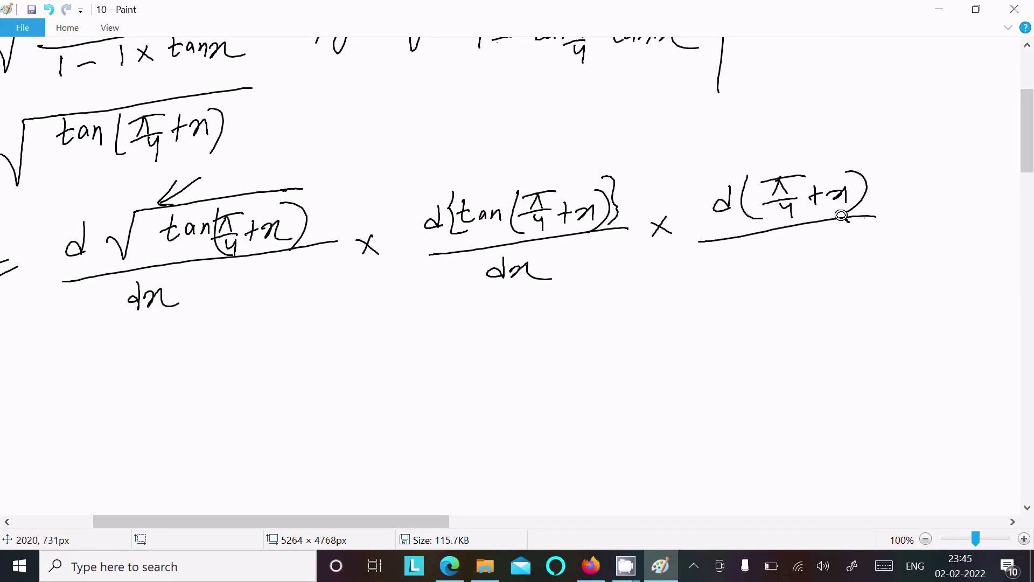
mouse_move(775, 240)
left_mouse_down()
mouse_move(771, 261)
mouse_move(761, 258)
left_mouse_up()
mouse_move(788, 248)
left_mouse_down()
mouse_move(802, 231)
mouse_move(817, 253)
left_mouse_up()
left_click_drag(447, 516, 401, 501)
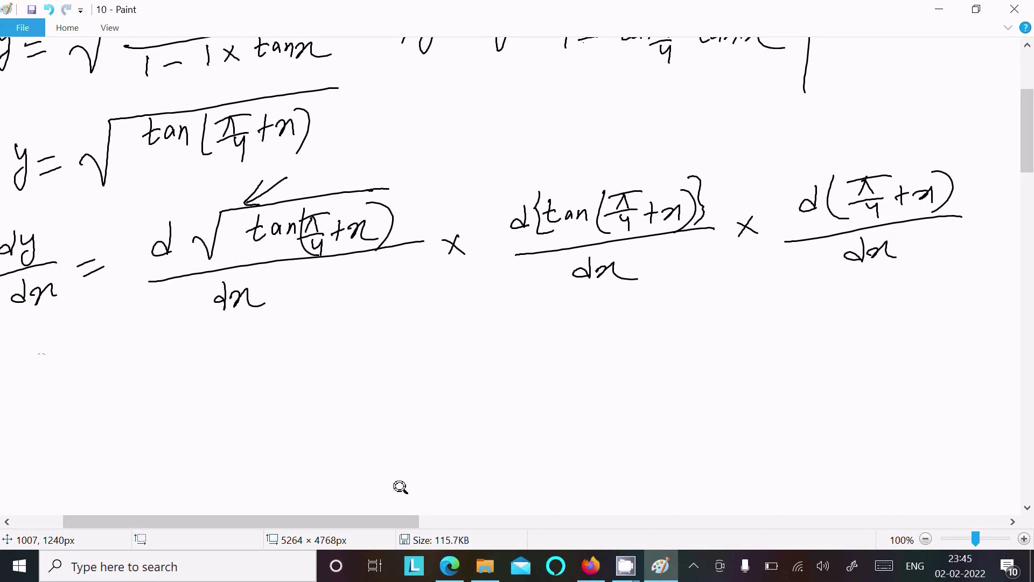
left_click_drag(397, 516, 418, 485)
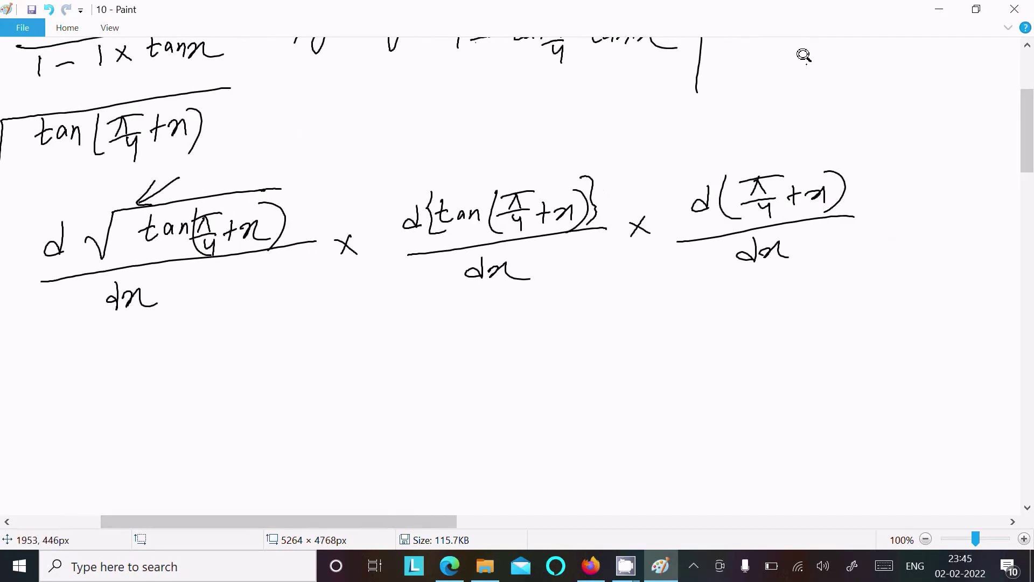
Step: Write the side note d(√x)/dx = 1/2√x at the top right
mouse_move(803, 56)
left_mouse_down()
mouse_move(824, 46)
mouse_move(850, 68)
mouse_move(878, 49)
mouse_move(897, 76)
left_mouse_up()
left_click_drag(794, 94, 885, 85)
mouse_move(852, 104)
left_mouse_down()
mouse_move(845, 91)
mouse_move(875, 104)
mouse_move(917, 86)
left_mouse_up()
left_click_drag(901, 94, 940, 83)
left_click_drag(926, 86, 954, 82)
mouse_move(931, 97)
left_mouse_down()
mouse_move(941, 106)
mouse_move(949, 86)
mouse_move(990, 112)
left_mouse_up()
Step: Start a new line = 1/(2√tan(π/4+x)) × below dy/dx
left_click_drag(341, 521, 289, 506)
left_click_drag(144, 375, 169, 373)
left_click_drag(150, 385, 323, 360)
mouse_move(239, 396)
left_mouse_down()
mouse_move(260, 412)
mouse_move(283, 385)
mouse_move(386, 360)
left_mouse_up()
mouse_move(301, 392)
left_mouse_down()
mouse_move(316, 383)
mouse_move(325, 403)
mouse_move(352, 399)
left_mouse_up()
mouse_move(374, 371)
left_mouse_down()
mouse_move(372, 408)
mouse_move(401, 379)
mouse_move(398, 412)
mouse_move(420, 387)
mouse_move(437, 392)
mouse_move(430, 414)
left_mouse_up()
left_click_drag(401, 360, 440, 354)
left_click_drag(511, 343, 499, 368)
left_click_drag(492, 353, 512, 365)
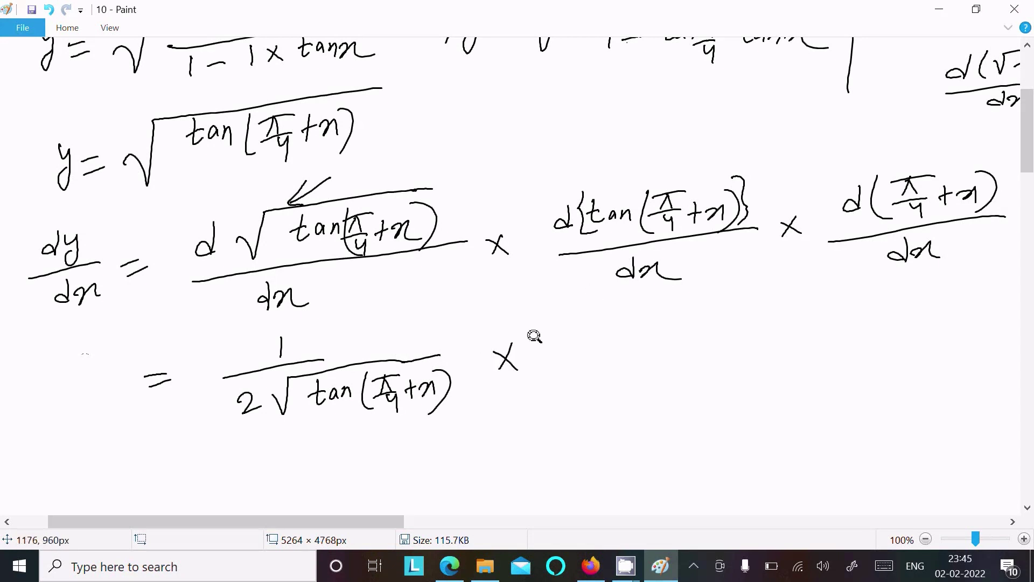
Step: Complete the line with sec²(π/4+x)(0+1), scrolling right and back
mouse_move(546, 329)
left_mouse_down()
mouse_move(550, 350)
mouse_move(602, 349)
mouse_move(617, 324)
mouse_move(645, 350)
left_mouse_up()
left_click_drag(645, 307, 688, 304)
mouse_move(668, 308)
left_mouse_down()
mouse_move(665, 323)
mouse_move(687, 323)
left_mouse_up()
left_click_drag(666, 329, 675, 354)
mouse_move(692, 323)
left_mouse_down()
mouse_move(707, 316)
mouse_move(720, 330)
mouse_move(724, 364)
left_mouse_up()
scroll(442, 509, "right", 3)
scroll(441, 508, "right", 1)
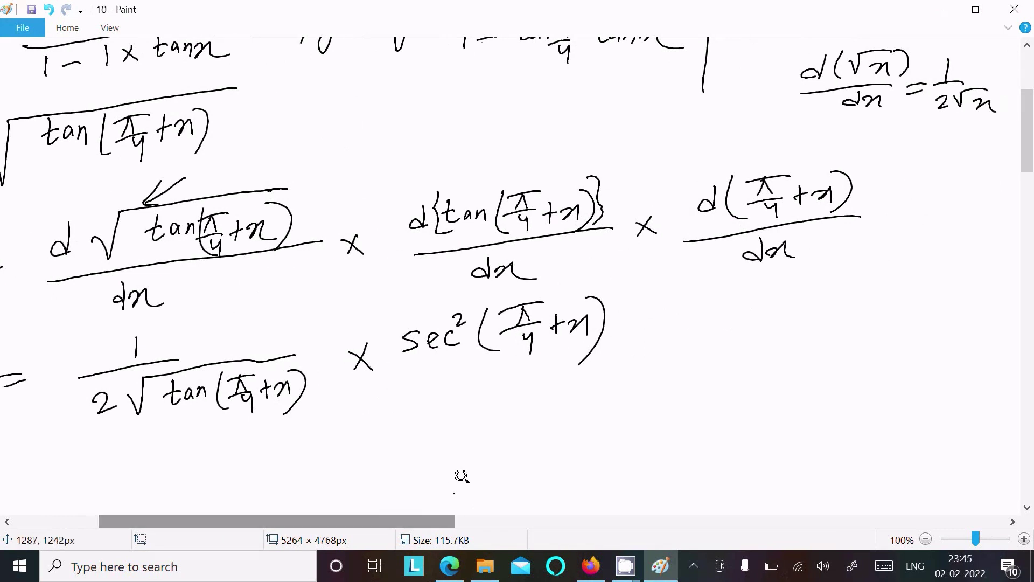
left_click_drag(655, 286, 665, 354)
mouse_move(682, 301)
left_mouse_down()
mouse_move(677, 318)
mouse_move(681, 301)
mouse_move(718, 318)
left_mouse_up()
mouse_move(716, 306)
left_mouse_down()
mouse_move(738, 303)
mouse_move(742, 289)
mouse_move(756, 291)
mouse_move(720, 354)
left_mouse_up()
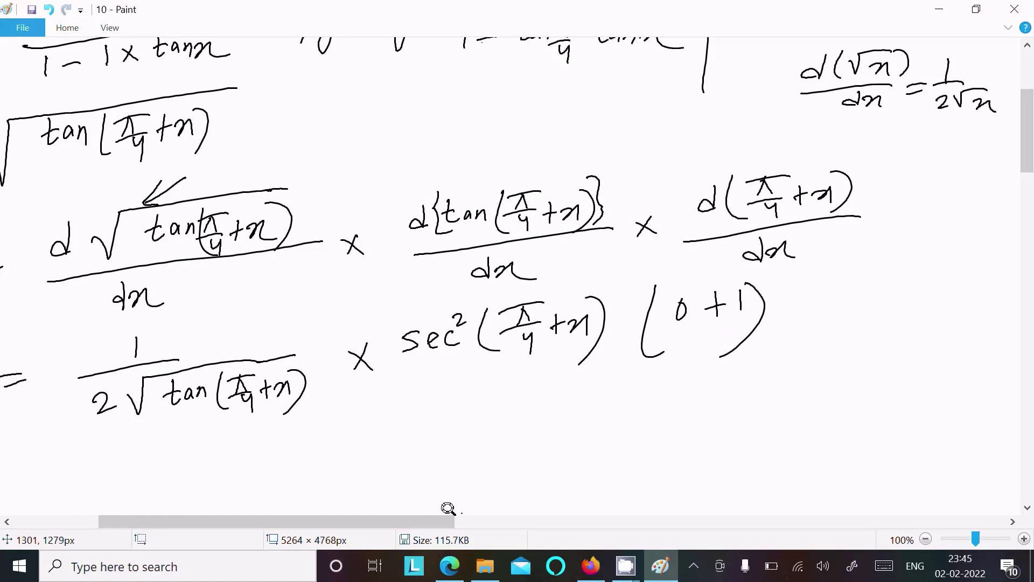
scroll(442, 508, "left", 2)
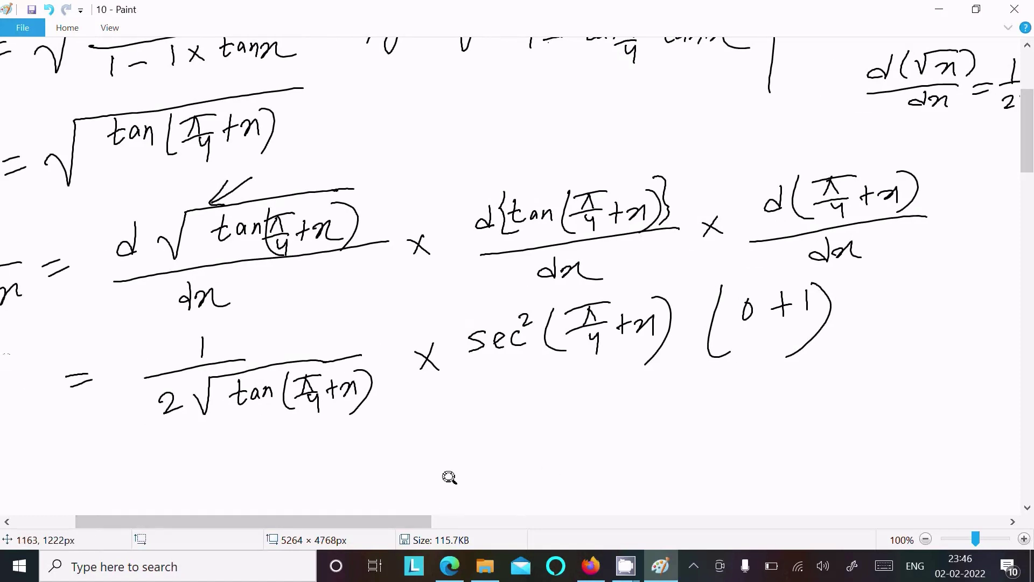
Step: Start the simplified line with dy/dx =
left_click_drag(1027, 131, 1027, 163)
mouse_move(81, 319)
left_mouse_down()
mouse_move(84, 341)
mouse_move(98, 345)
mouse_move(91, 355)
left_mouse_up()
left_click_drag(55, 374, 119, 356)
left_click_drag(81, 384, 85, 399)
mouse_move(90, 384)
left_mouse_down()
mouse_move(124, 383)
mouse_move(160, 348)
left_mouse_up()
left_click_drag(143, 371, 166, 362)
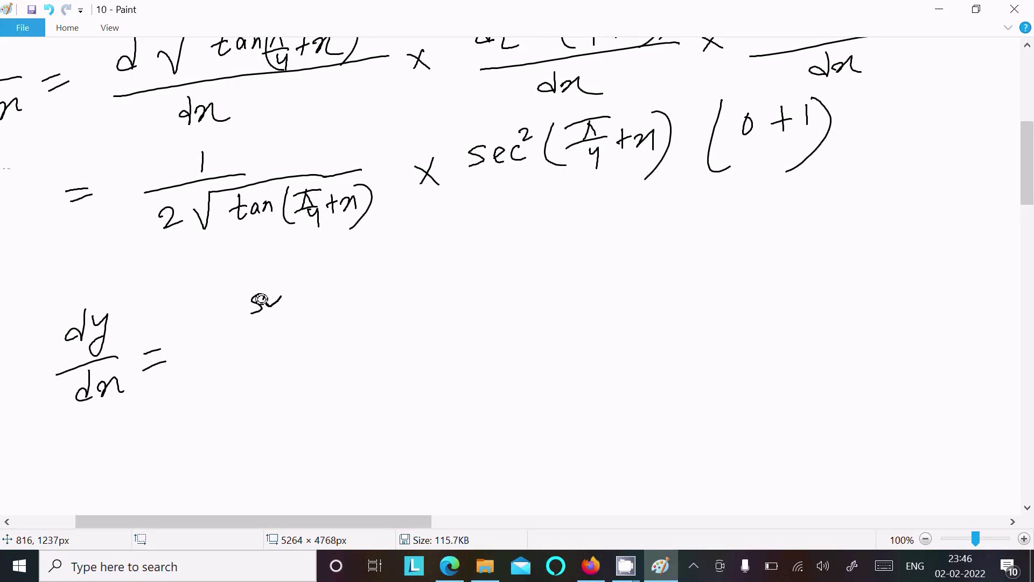
Step: Write the numerator sec²(π/4+x) over a fraction bar and begin the denominator with 2
mouse_move(262, 299)
left_mouse_down()
mouse_move(299, 296)
mouse_move(300, 279)
mouse_move(327, 270)
mouse_move(322, 308)
mouse_move(343, 312)
left_mouse_up()
mouse_move(355, 285)
left_mouse_down()
mouse_move(362, 267)
mouse_move(397, 263)
left_mouse_up()
mouse_move(367, 266)
left_mouse_down()
mouse_move(355, 285)
mouse_move(382, 289)
left_mouse_up()
left_click_drag(366, 285, 374, 315)
mouse_move(403, 271)
left_mouse_down()
mouse_move(401, 296)
mouse_move(424, 279)
left_mouse_up()
mouse_move(412, 291)
left_mouse_down()
mouse_move(437, 266)
mouse_move(442, 290)
left_mouse_up()
left_click_drag(445, 253, 452, 295)
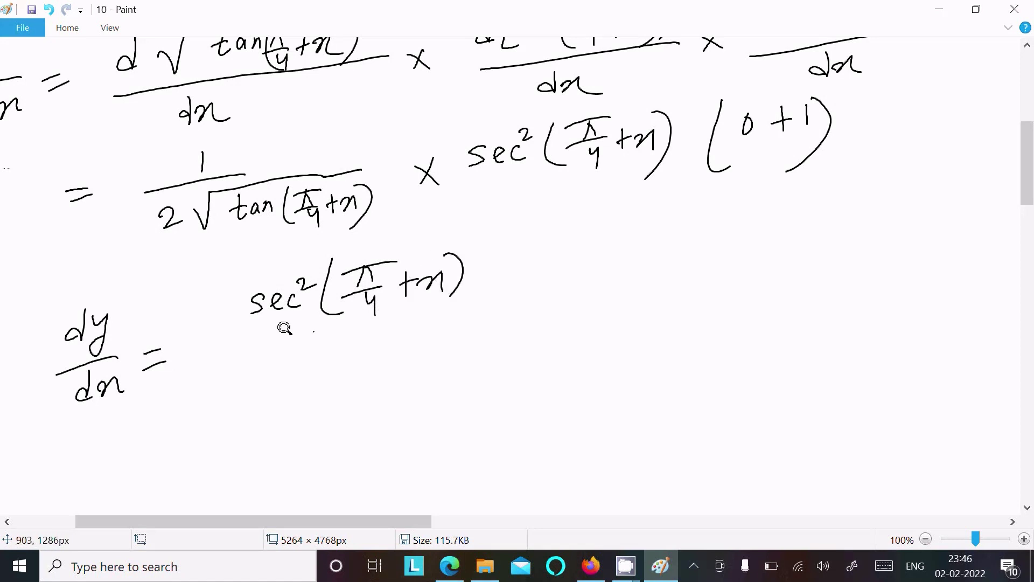
left_click_drag(243, 344, 488, 297)
left_click_drag(271, 368, 291, 381)
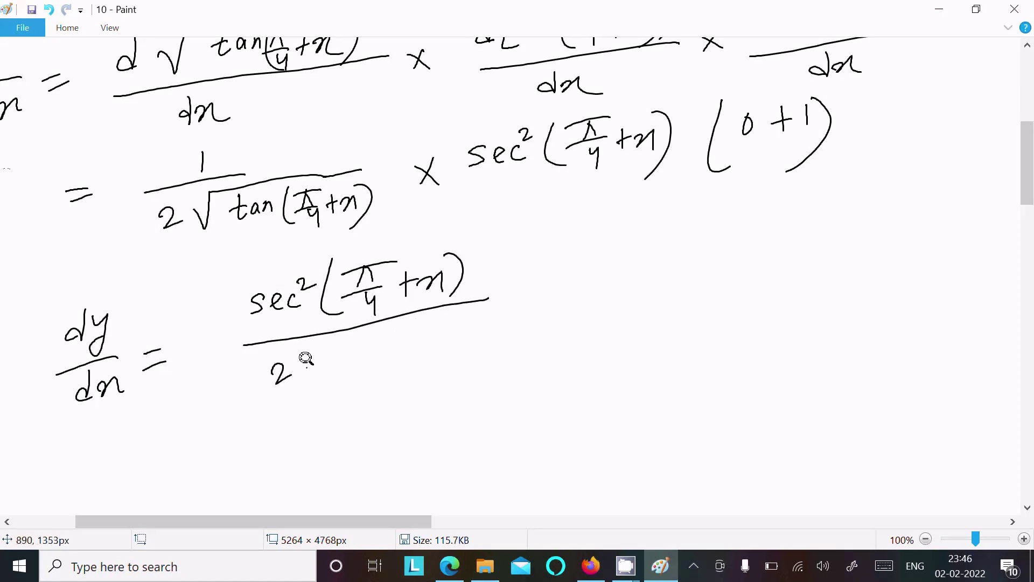
Step: Complete the denominator as 2√tan(π/4+x), scrolling the canvas to fit it
left_click_drag(1026, 161, 1026, 90)
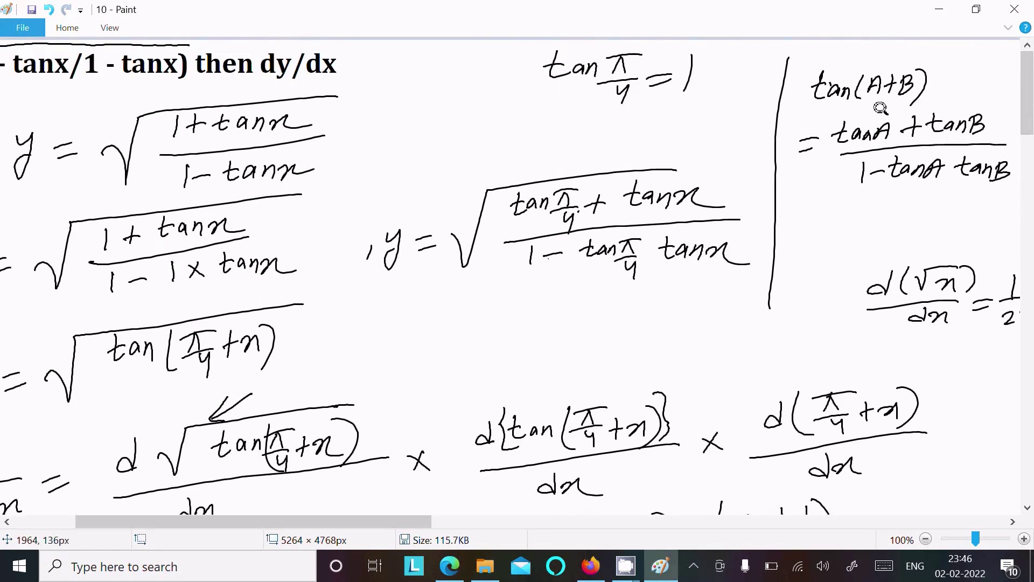
scroll(335, 505, "right", 5)
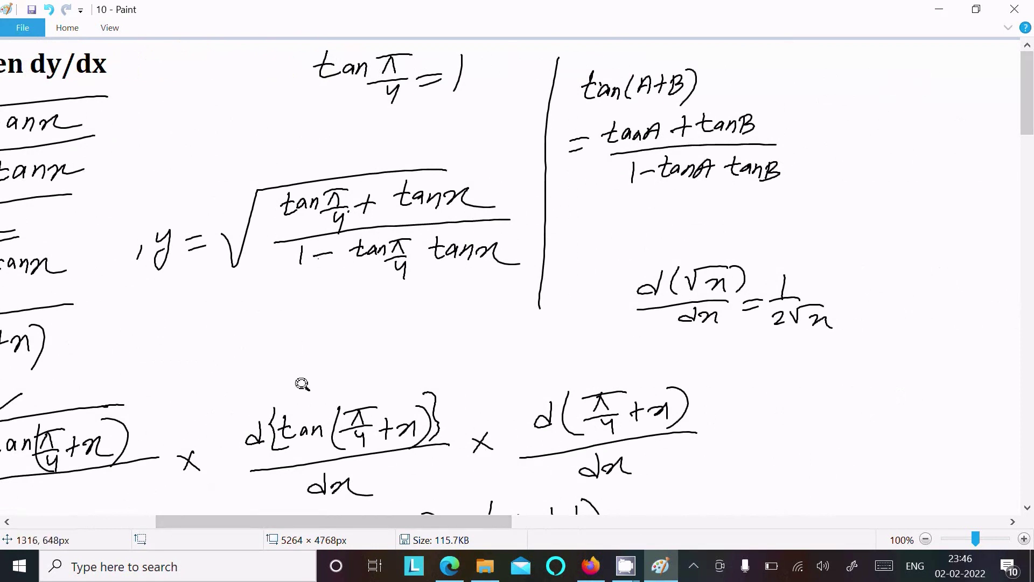
left_click_drag(468, 521, 324, 521)
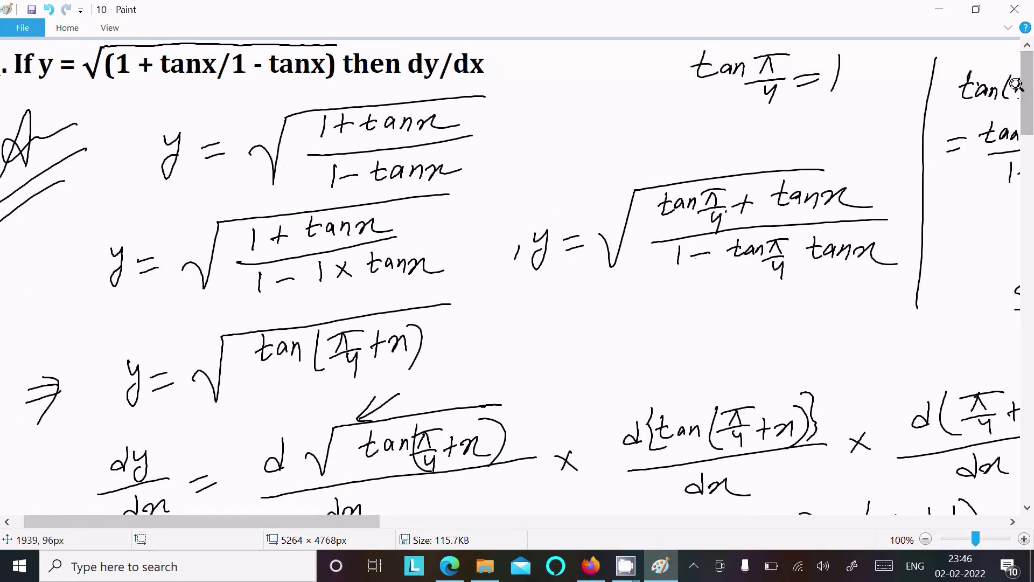
left_click_drag(1022, 86, 1023, 162)
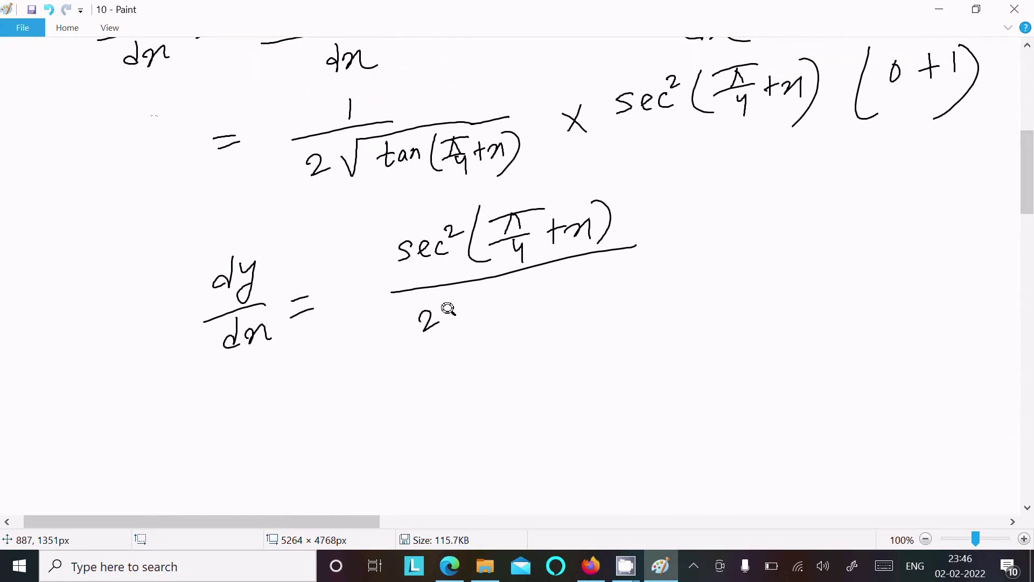
mouse_move(448, 309)
left_mouse_down()
mouse_move(457, 312)
mouse_move(463, 291)
mouse_move(637, 259)
left_mouse_up()
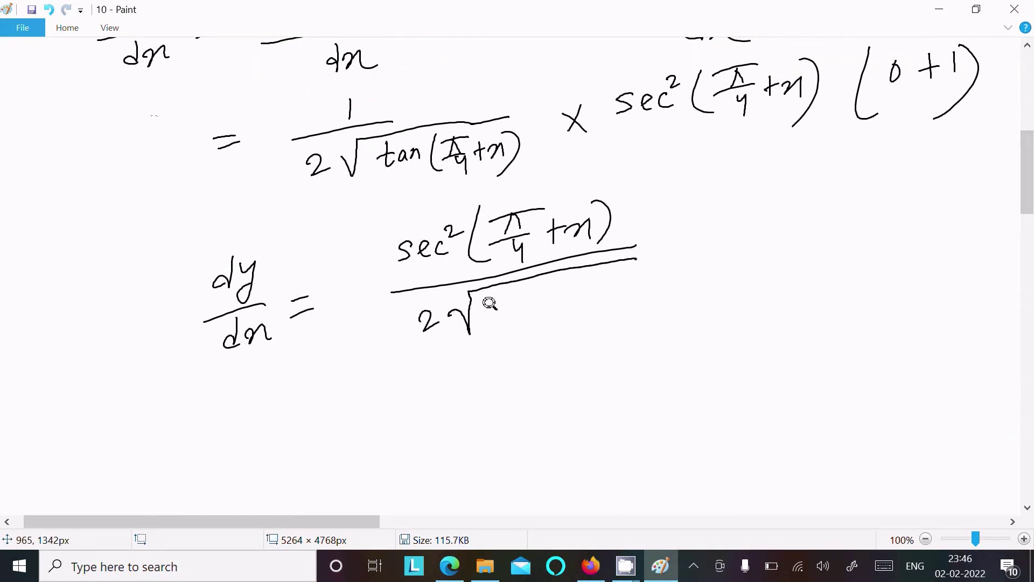
mouse_move(489, 303)
left_mouse_down()
mouse_move(481, 301)
mouse_move(506, 304)
mouse_move(561, 281)
mouse_move(548, 328)
mouse_move(596, 275)
mouse_move(604, 328)
left_mouse_up()
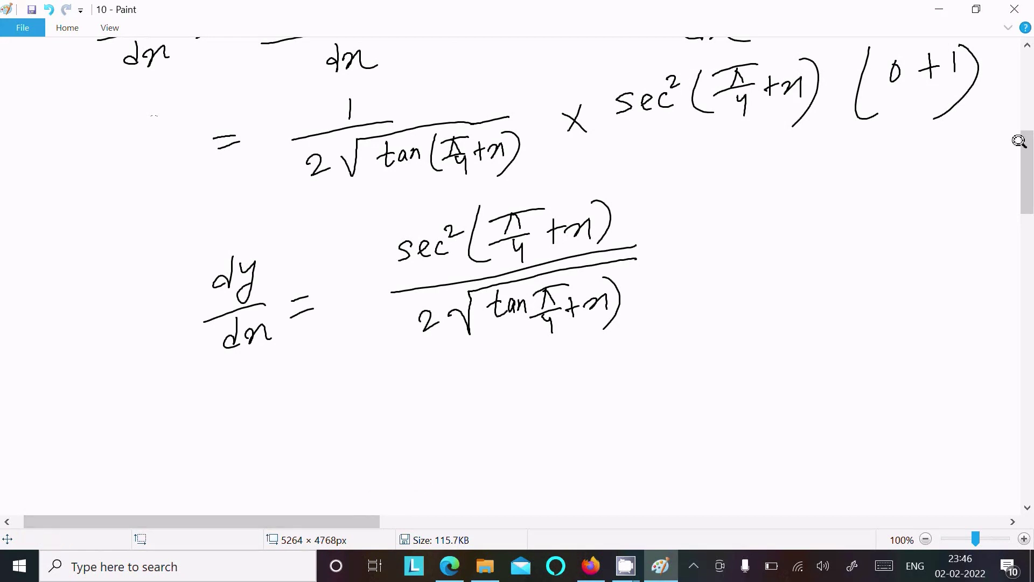
left_click_drag(1024, 139, 1018, 165)
Step: Add ⇒ and tick and underline the first dy/dx result as an answer
mouse_move(102, 180)
left_mouse_down()
mouse_move(135, 170)
mouse_move(130, 185)
left_mouse_up()
left_click_drag(121, 164, 135, 199)
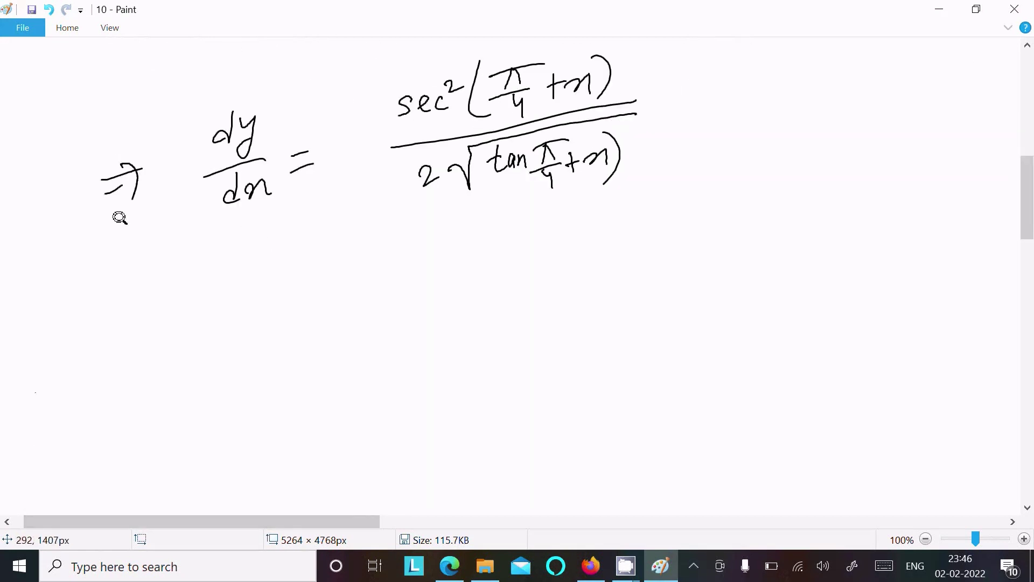
mouse_move(655, 81)
left_mouse_down()
mouse_move(682, 94)
mouse_move(746, 81)
left_mouse_up()
left_click_drag(660, 128, 731, 112)
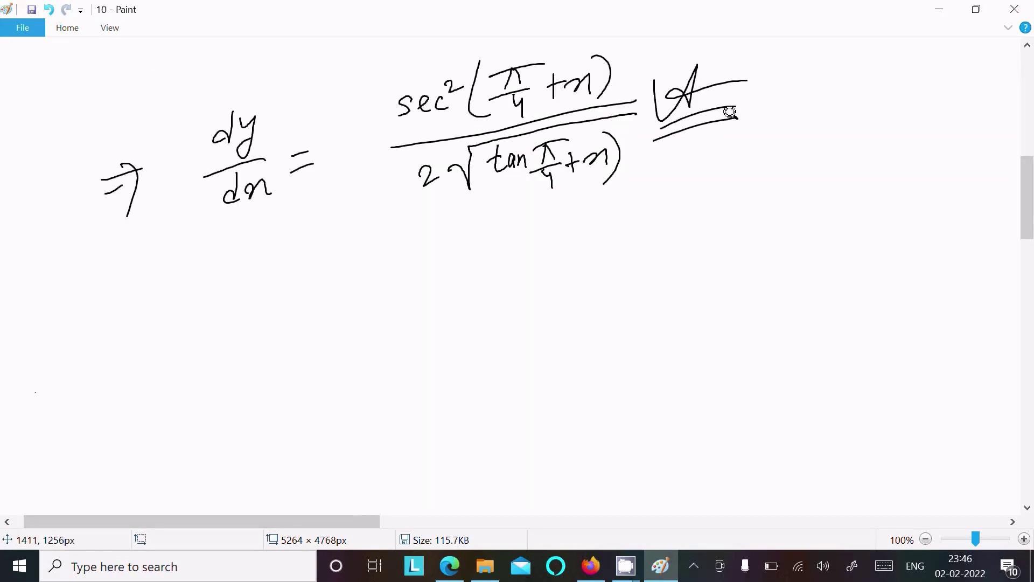
Step: Write dy/dx = sec²(π/4+x) as the second result's numerator
mouse_move(244, 286)
left_mouse_down()
mouse_move(248, 272)
mouse_move(252, 309)
mouse_move(281, 306)
left_mouse_up()
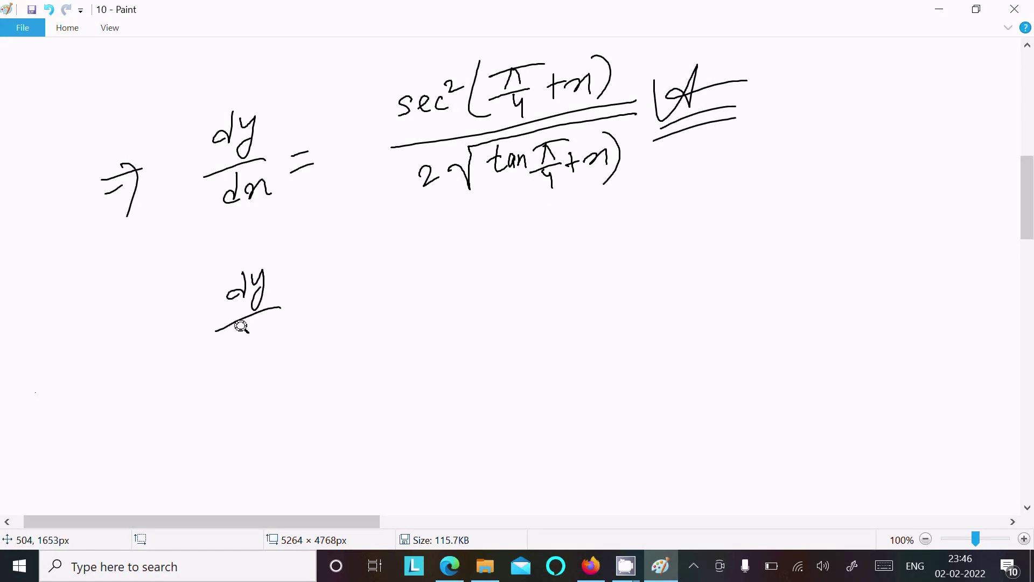
left_click_drag(244, 340, 279, 347)
left_click_drag(305, 308, 322, 302)
left_click_drag(305, 322, 324, 313)
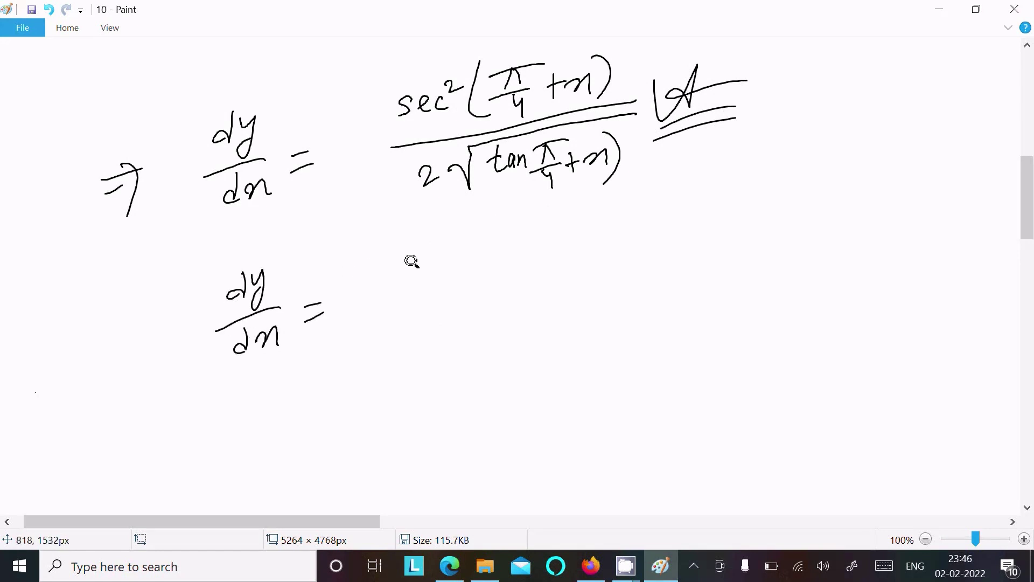
mouse_move(431, 261)
left_mouse_down()
mouse_move(410, 271)
mouse_move(459, 268)
left_mouse_up()
left_click_drag(463, 245, 505, 274)
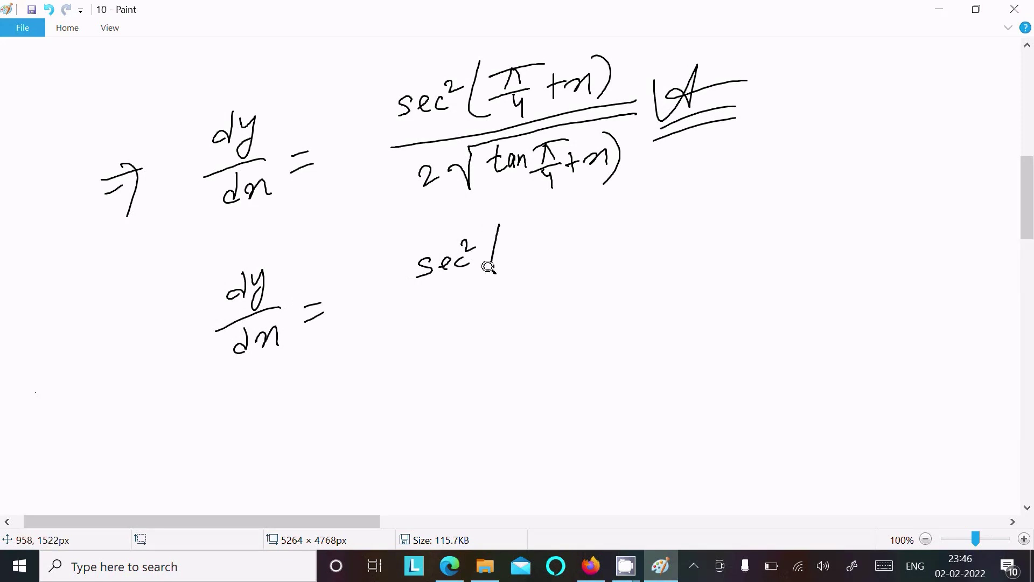
mouse_move(537, 225)
left_mouse_down()
mouse_move(531, 245)
mouse_move(572, 218)
left_mouse_up()
mouse_move(543, 226)
left_mouse_down()
mouse_move(545, 245)
mouse_move(554, 244)
mouse_move(545, 273)
left_mouse_up()
mouse_move(564, 249)
left_mouse_down()
mouse_move(585, 242)
mouse_move(574, 256)
left_mouse_up()
mouse_move(591, 249)
left_mouse_down()
mouse_move(602, 228)
mouse_move(610, 251)
left_mouse_up()
left_click_drag(616, 215, 609, 260)
Step: Draw the fraction bar and write the denominator 2√((1+tanx)/(1−tanx))
left_click_drag(394, 325, 685, 266)
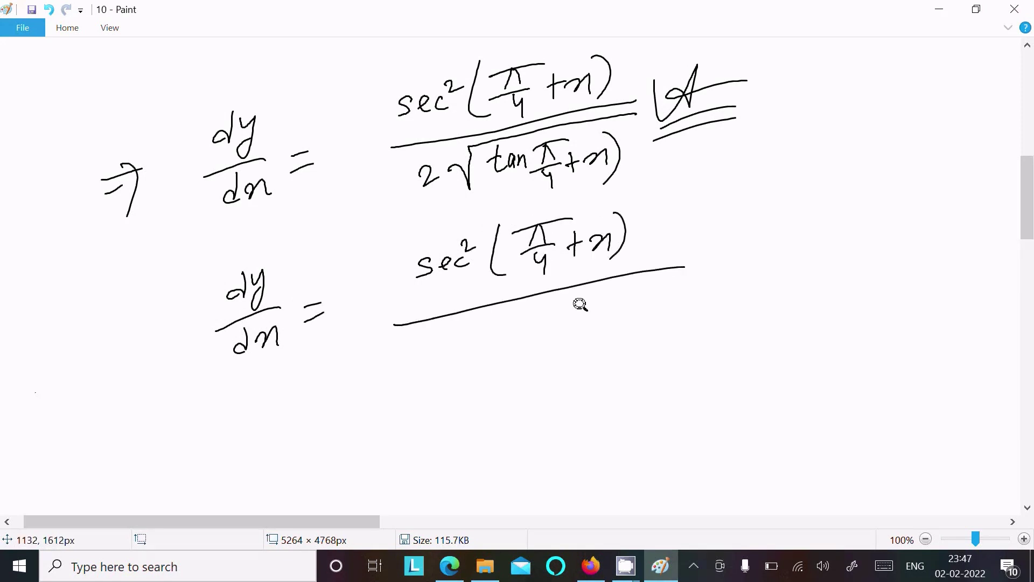
mouse_move(432, 347)
left_mouse_down()
mouse_move(451, 362)
mouse_move(495, 366)
mouse_move(556, 294)
mouse_move(648, 285)
left_mouse_up()
mouse_move(538, 318)
left_mouse_down()
mouse_move(539, 338)
mouse_move(565, 318)
left_mouse_up()
left_click_drag(556, 314, 555, 336)
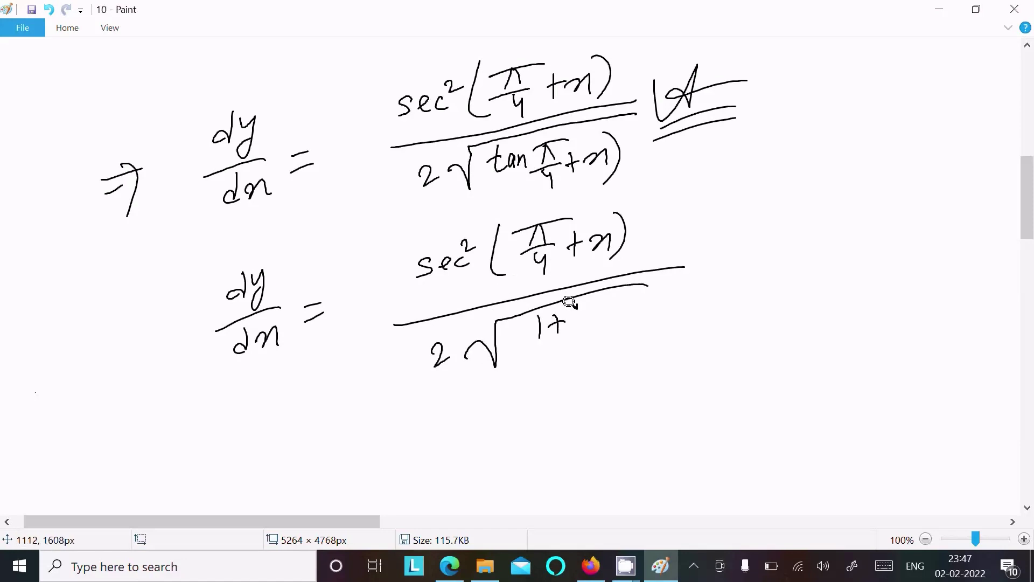
left_click_drag(578, 301, 584, 325)
left_click_drag(569, 317, 616, 310)
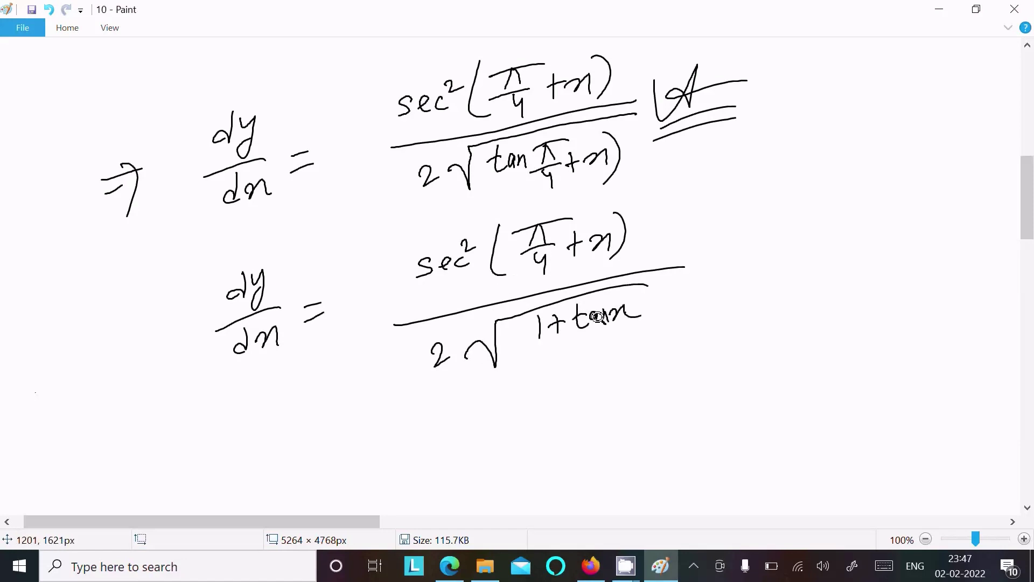
mouse_move(536, 354)
left_mouse_down()
mouse_move(640, 322)
mouse_move(562, 377)
left_mouse_up()
left_click_drag(572, 361, 594, 364)
left_click_drag(588, 349, 684, 348)
mouse_move(679, 277)
left_mouse_down()
mouse_move(727, 232)
mouse_move(758, 264)
left_mouse_up()
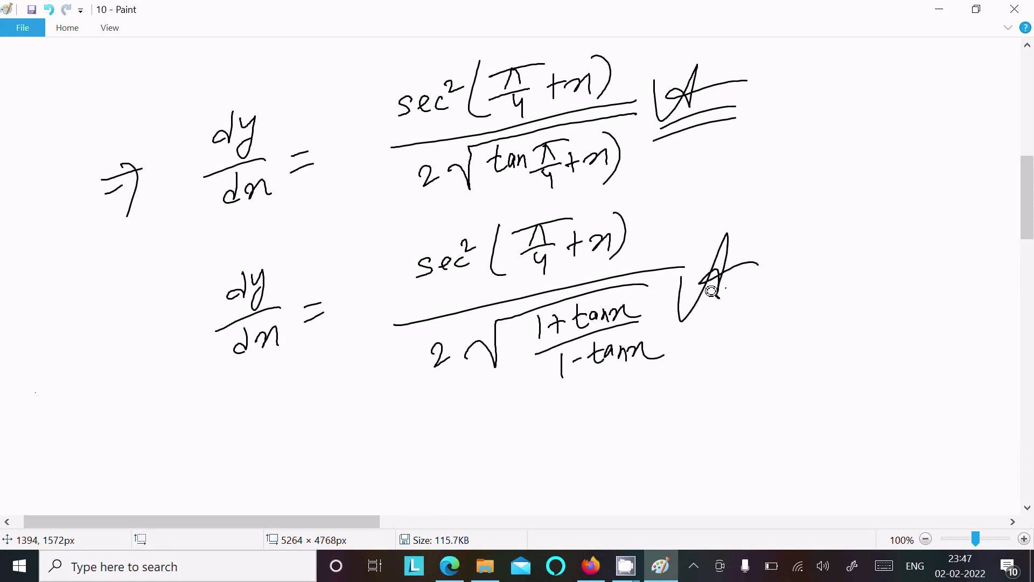
Step: Tick the second result and draw a vertical divider for side working
mouse_move(678, 334)
left_mouse_down()
mouse_move(741, 307)
mouse_move(730, 322)
left_mouse_up()
left_click_drag(394, 519, 436, 480)
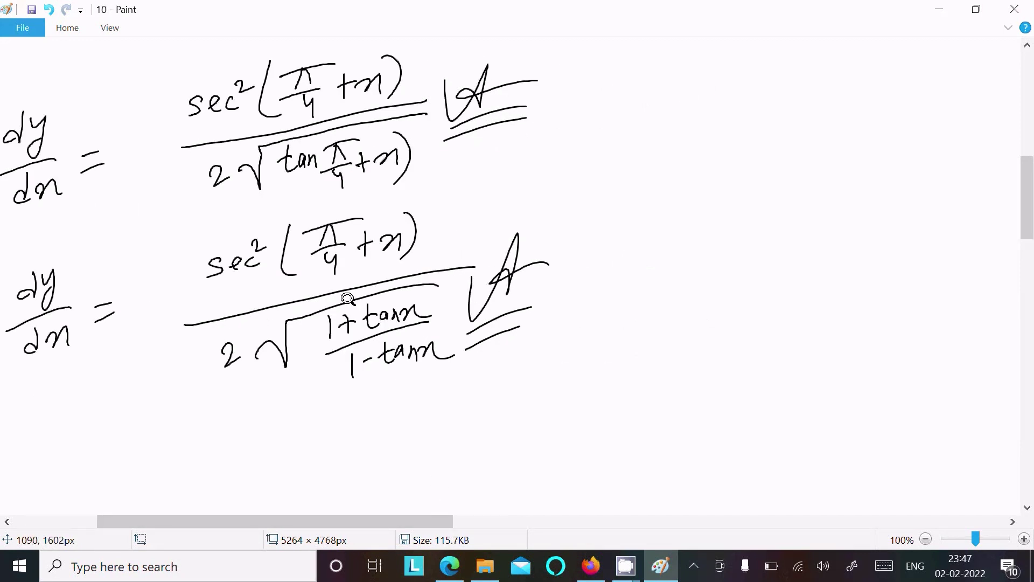
left_click_drag(659, 137, 655, 369)
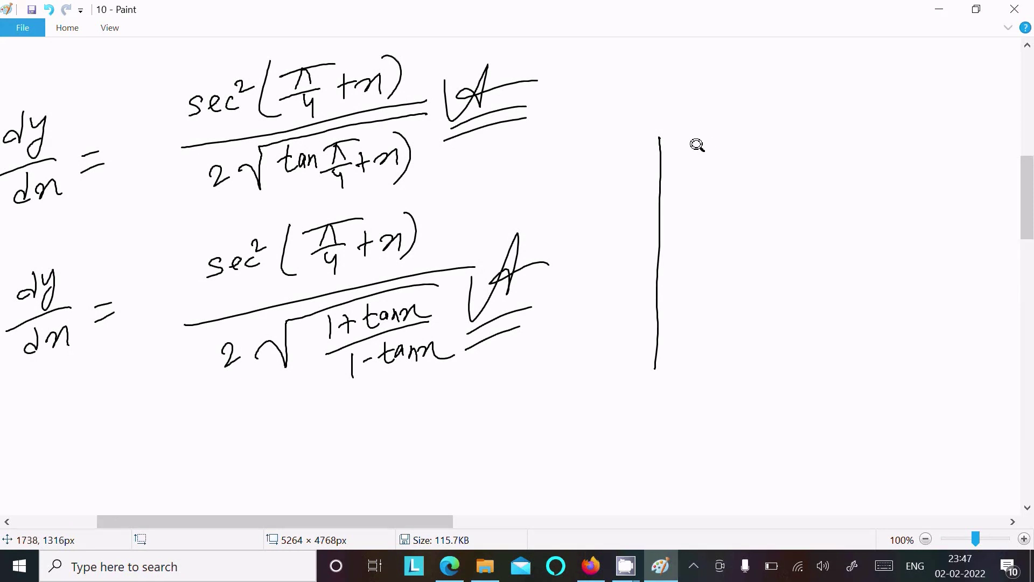
Step: Write tan(π/4+x) = tanπ/4 + tanx as the expansion's numerator
mouse_move(698, 145)
left_mouse_down()
mouse_move(719, 141)
mouse_move(754, 162)
left_mouse_up()
mouse_move(774, 127)
left_mouse_down()
mouse_move(778, 173)
mouse_move(781, 130)
mouse_move(813, 147)
mouse_move(816, 162)
mouse_move(842, 144)
mouse_move(842, 183)
left_mouse_up()
mouse_move(691, 227)
left_mouse_down()
mouse_move(721, 222)
mouse_move(688, 247)
left_mouse_up()
mouse_move(746, 213)
left_mouse_down()
mouse_move(754, 231)
mouse_move(777, 218)
mouse_move(786, 232)
left_mouse_up()
mouse_move(797, 211)
left_mouse_down()
mouse_move(804, 229)
mouse_move(814, 205)
left_mouse_up()
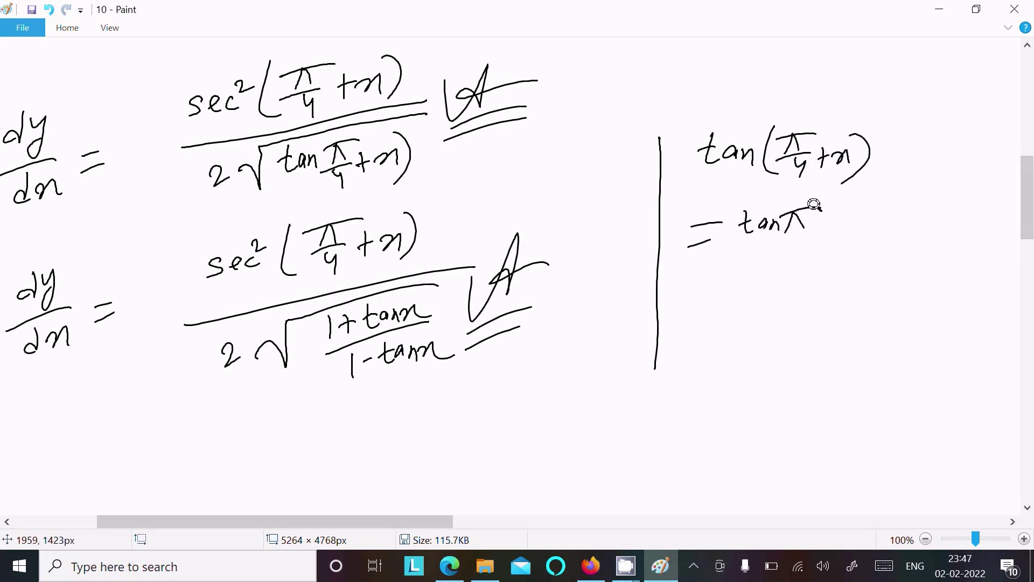
mouse_move(774, 235)
left_mouse_down()
mouse_move(803, 251)
mouse_move(824, 228)
mouse_move(869, 219)
mouse_move(935, 229)
mouse_move(742, 272)
mouse_move(778, 312)
mouse_move(806, 291)
left_mouse_up()
Step: Write the expansion's denominator 1 − tanπ/4·tanx
mouse_move(817, 272)
left_mouse_down()
mouse_move(814, 295)
mouse_move(827, 277)
left_mouse_up()
mouse_move(827, 283)
left_mouse_down()
mouse_move(833, 293)
mouse_move(860, 291)
left_mouse_up()
mouse_move(856, 276)
left_mouse_down()
mouse_move(887, 269)
mouse_move(852, 293)
left_mouse_up()
mouse_move(848, 284)
left_mouse_down()
mouse_move(886, 281)
mouse_move(866, 315)
left_mouse_up()
mouse_move(910, 269)
left_mouse_down()
mouse_move(907, 290)
mouse_move(917, 273)
mouse_move(944, 291)
left_mouse_up()
left_click_drag(944, 278, 963, 298)
left_click_drag(704, 349, 724, 345)
Step: Write the simplified form = (1+tanx)/(1−tanx)
left_click_drag(705, 365, 730, 359)
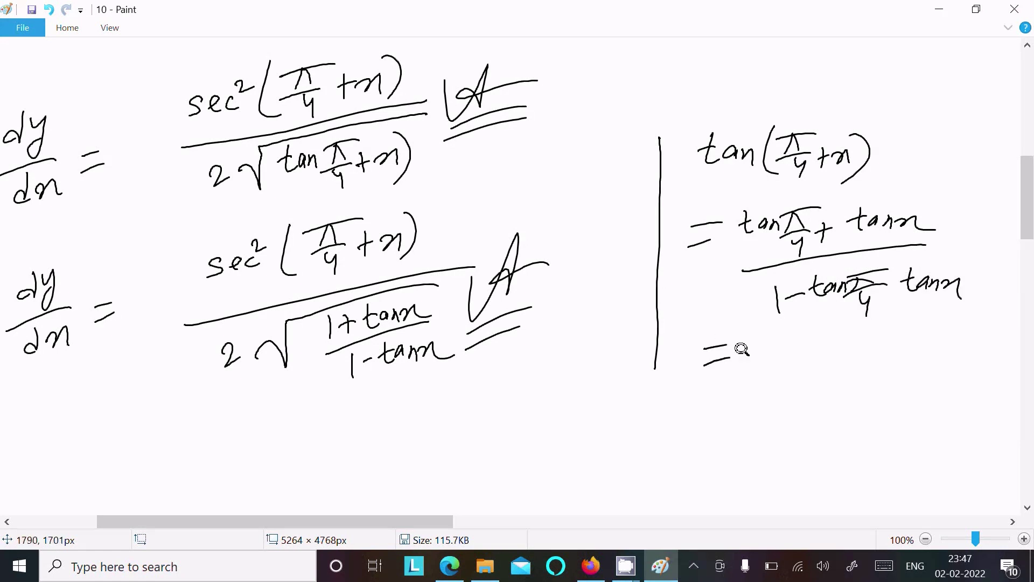
mouse_move(772, 334)
left_mouse_down()
mouse_move(769, 369)
mouse_move(819, 345)
left_mouse_up()
left_click_drag(807, 328, 805, 361)
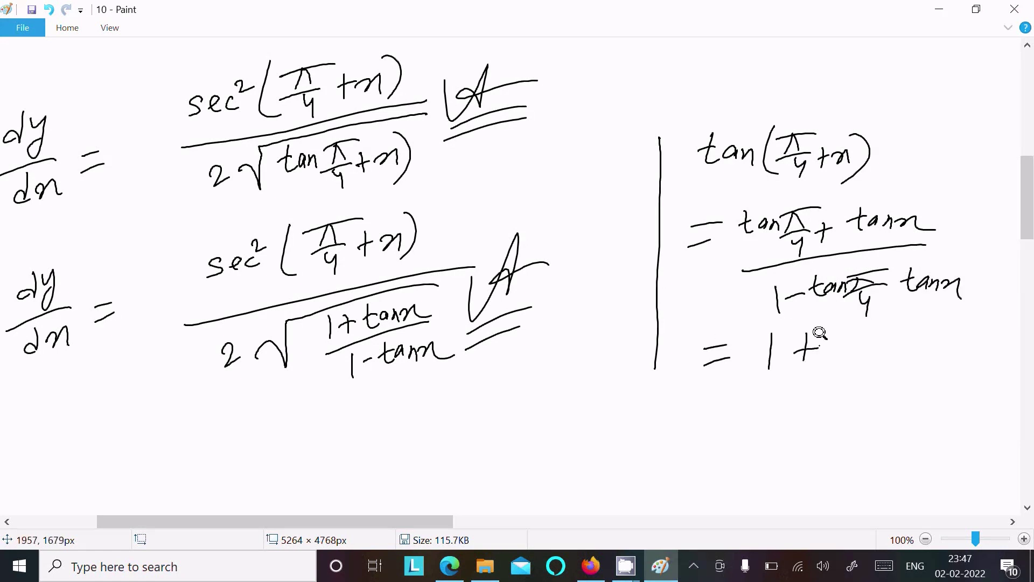
mouse_move(838, 326)
left_mouse_down()
mouse_move(840, 353)
mouse_move(850, 335)
left_mouse_up()
mouse_move(859, 338)
left_mouse_down()
mouse_move(862, 351)
mouse_move(921, 348)
left_mouse_up()
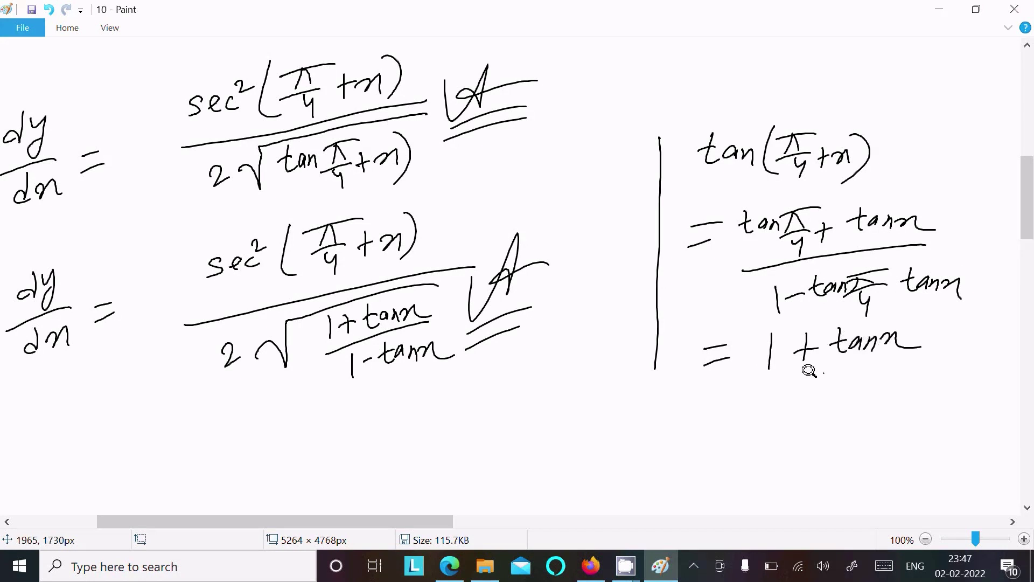
left_click_drag(749, 386, 928, 359)
mouse_move(787, 384)
left_mouse_down()
mouse_move(780, 405)
mouse_move(809, 395)
mouse_move(816, 380)
mouse_move(858, 394)
mouse_move(883, 369)
left_mouse_up()
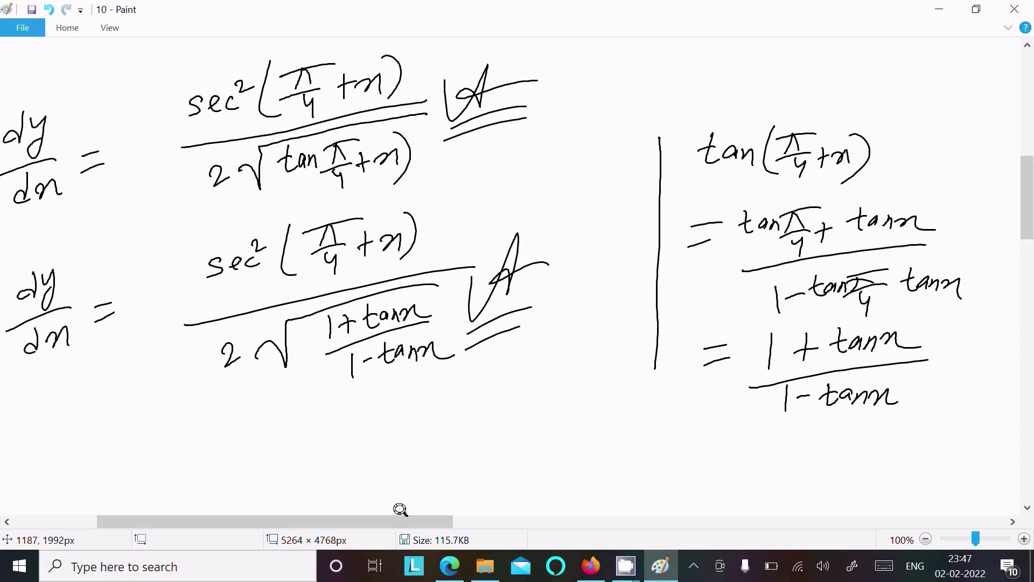
mouse_move(398, 518)
left_mouse_down()
mouse_move(312, 514)
mouse_move(306, 483)
left_mouse_up()
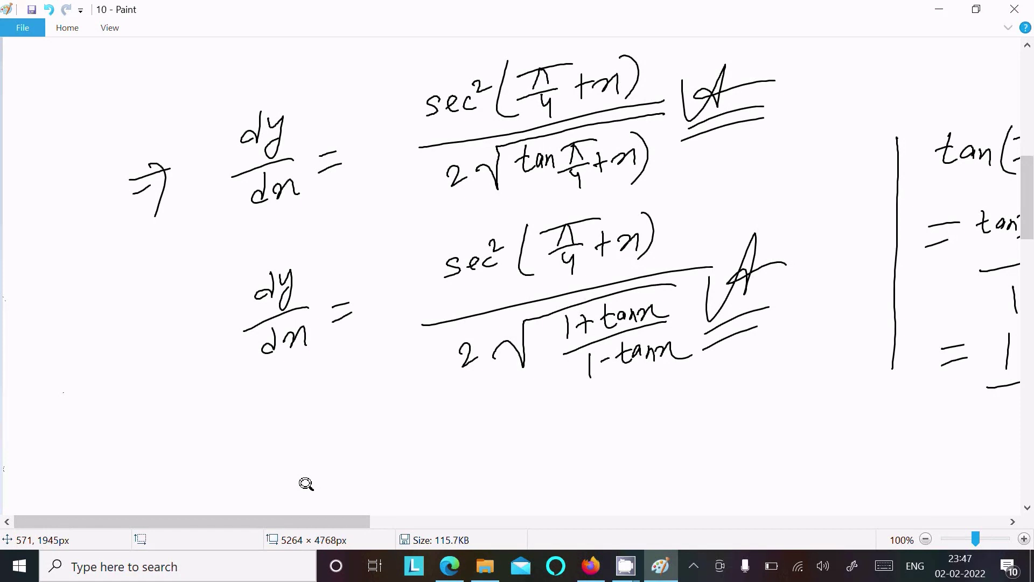
Step: Zoom out to 50% and draw an arrow from (0+1) to the ticked sec² result
left_click(924, 539)
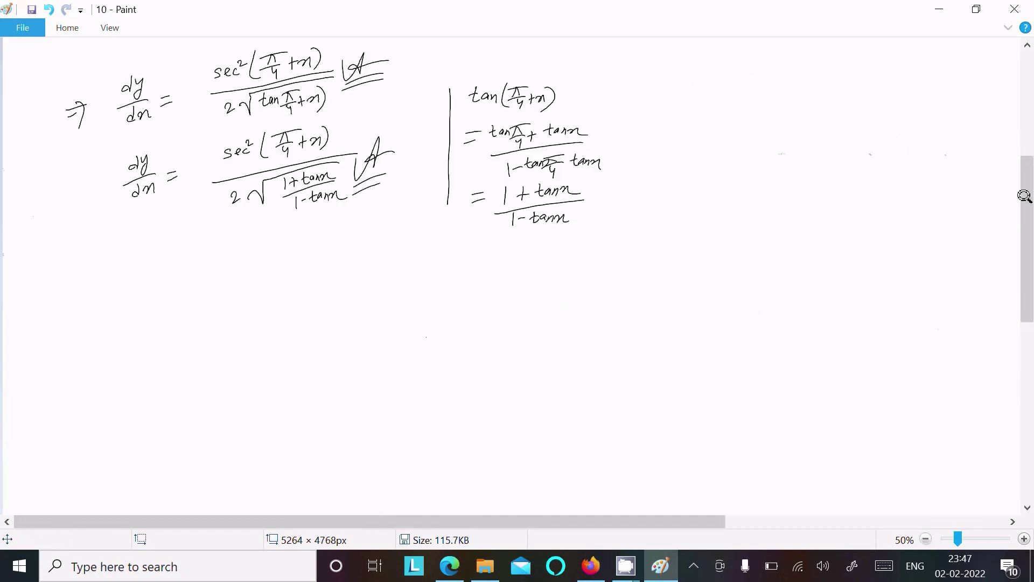
scroll(1020, 196, "up", 5)
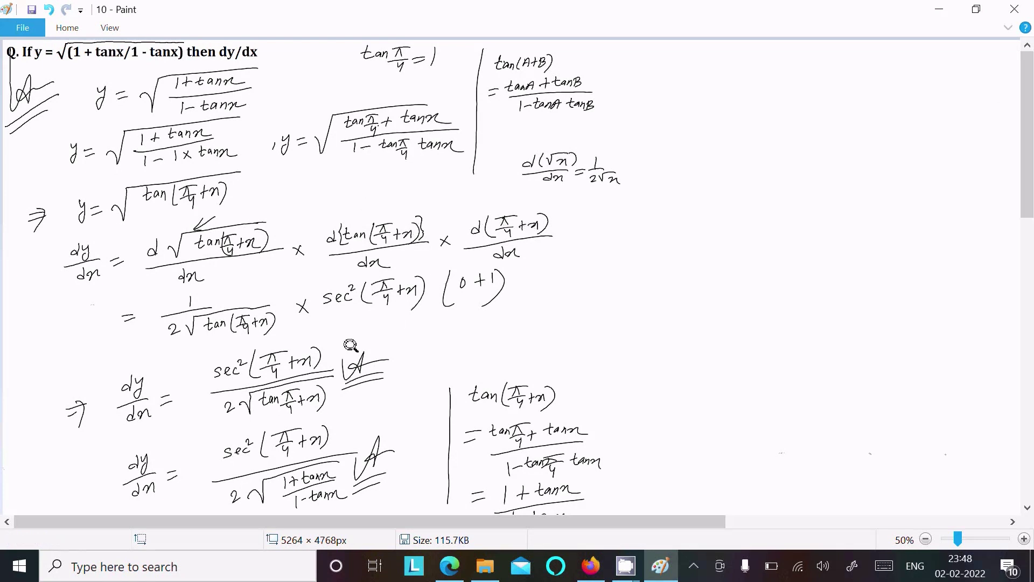
left_click_drag(401, 364, 494, 308)
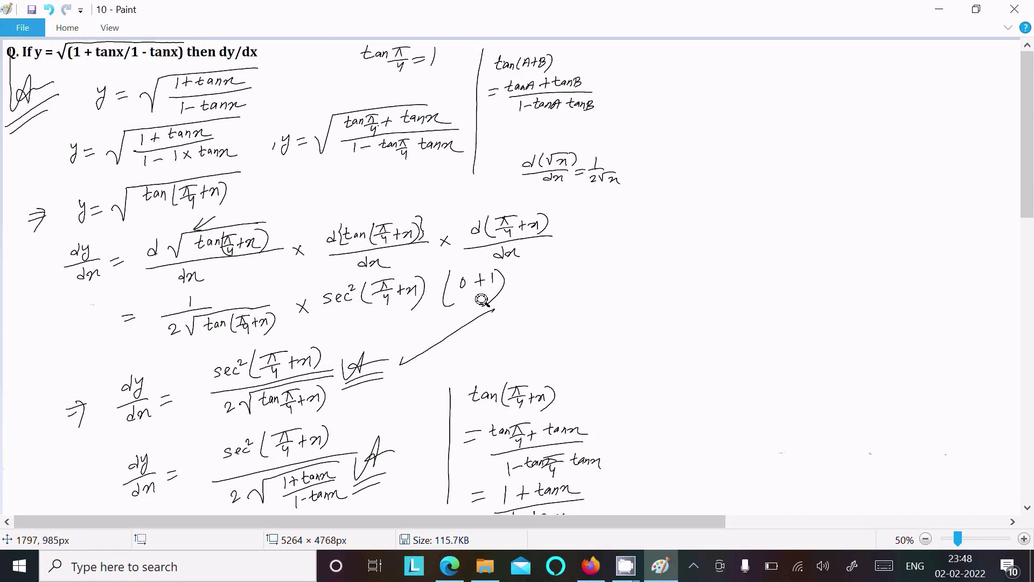
scroll(1025, 161, "down", 3)
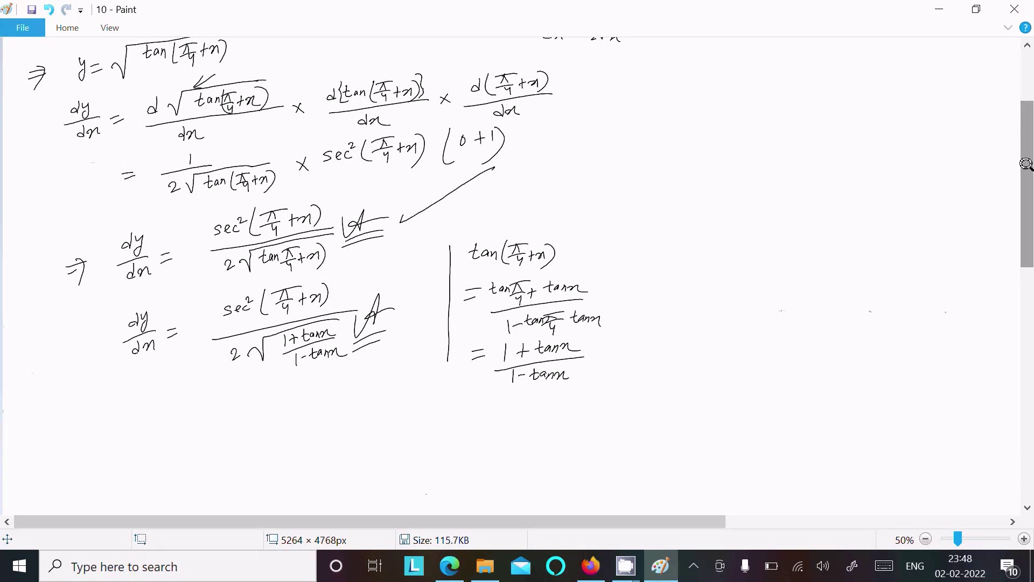
scroll(1026, 163, "up", 3)
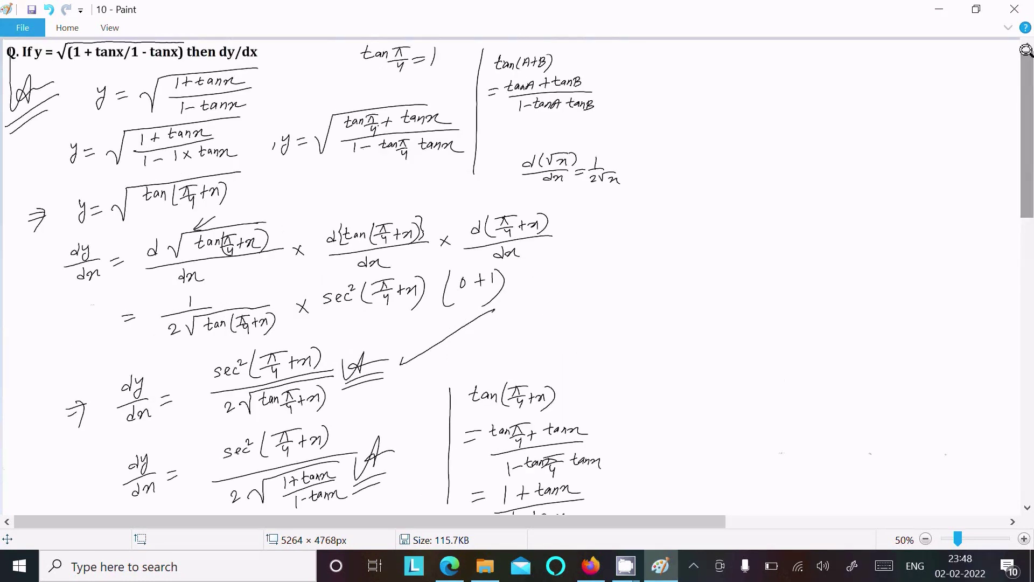